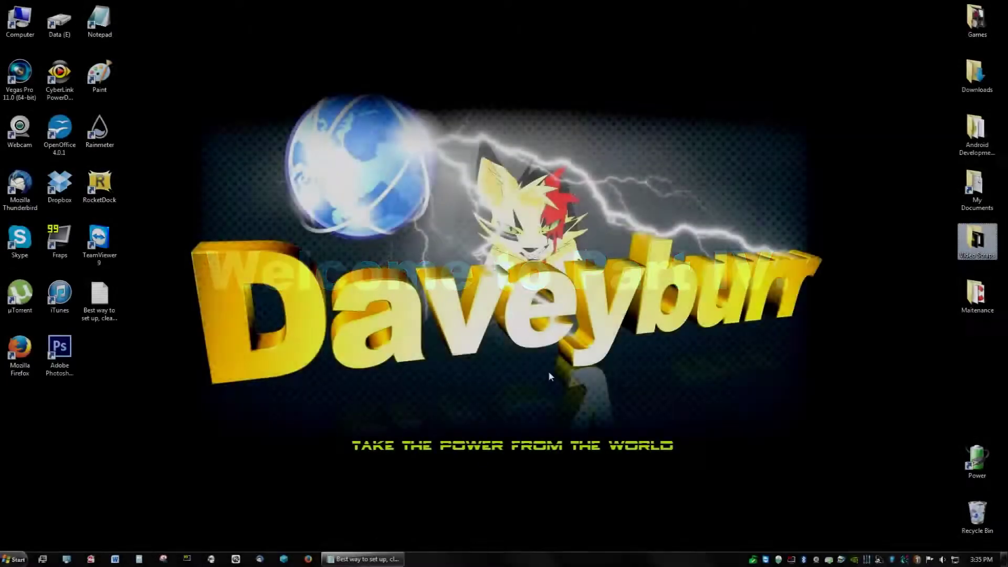
# Step: Search Firefox for Auslogics Registry Cleaner, start its download from the official page, then close the browser
pyautogui.click(308, 559)
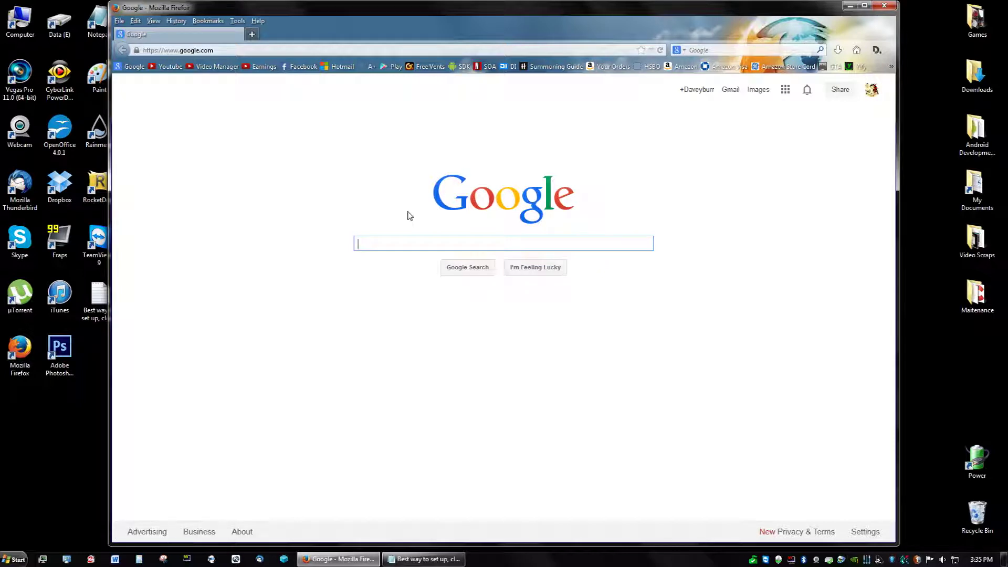
pyautogui.write('auslogics re')
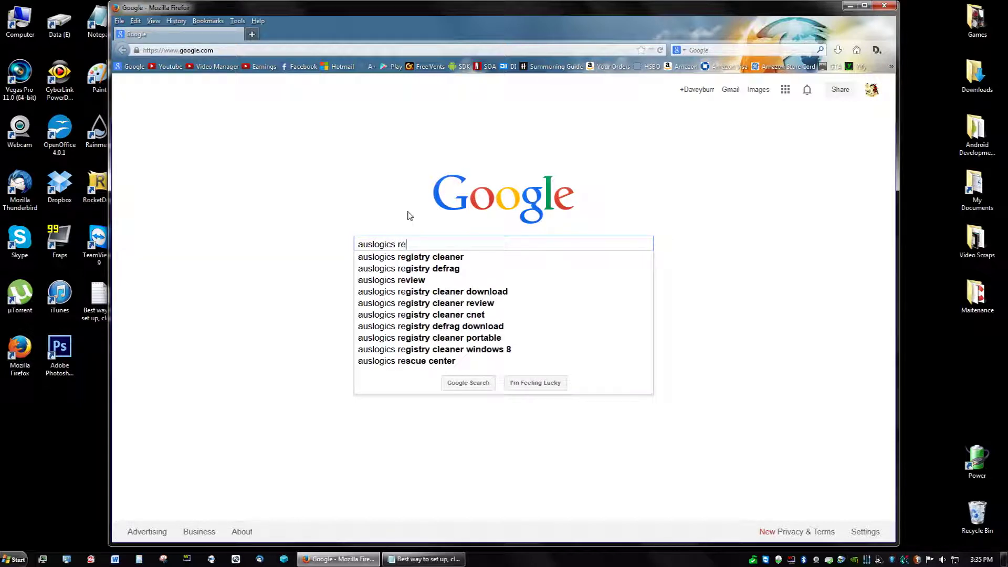
pyautogui.write('gis')
pyautogui.press('Down')
pyautogui.press('Return')
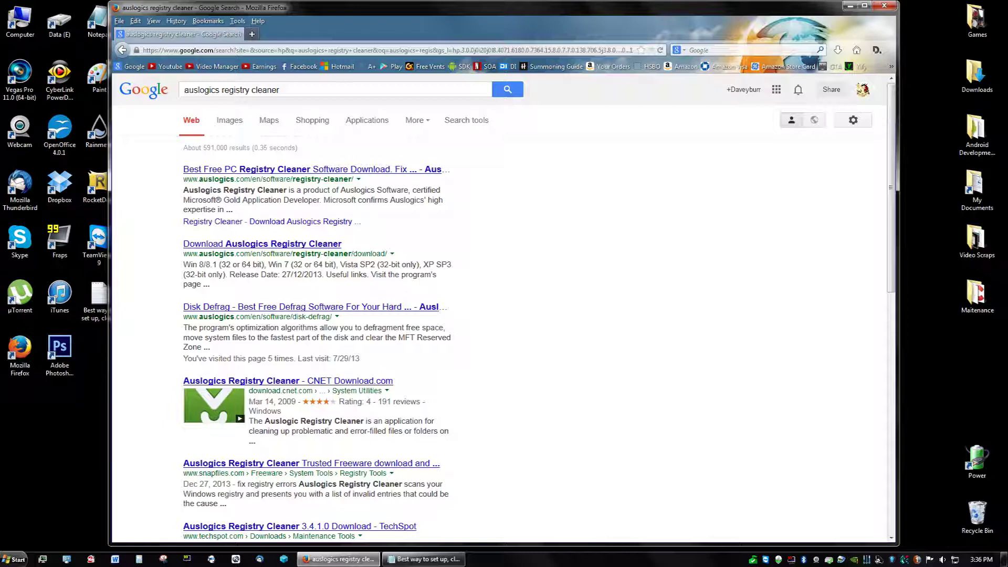
pyautogui.click(212, 170)
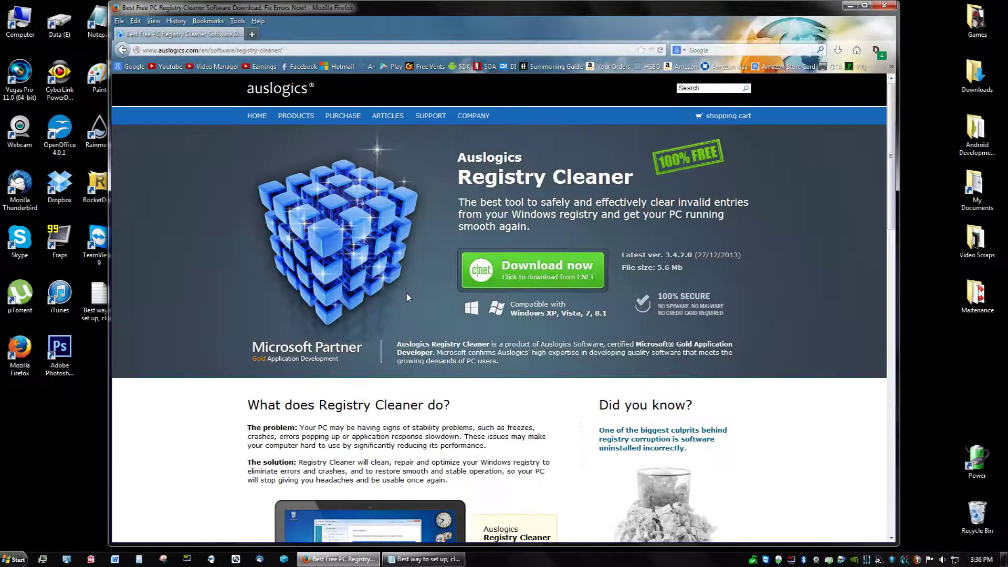
pyautogui.click(547, 280)
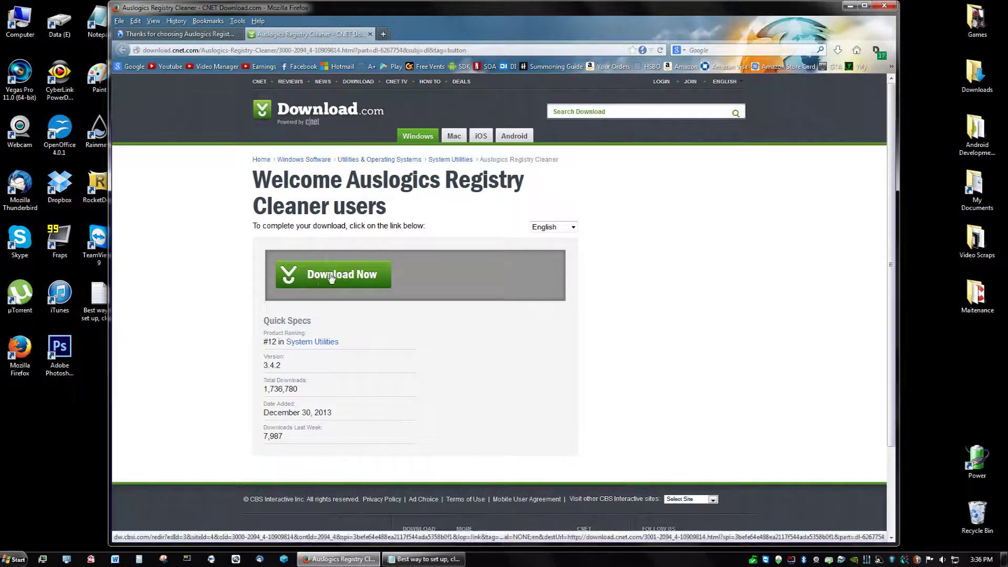
pyautogui.click(369, 35)
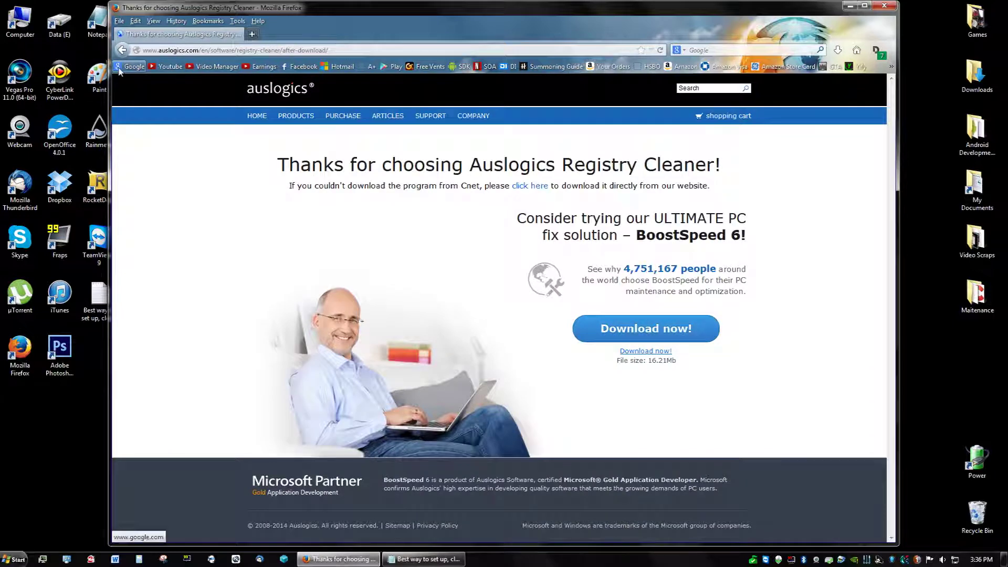
pyautogui.click(884, 6)
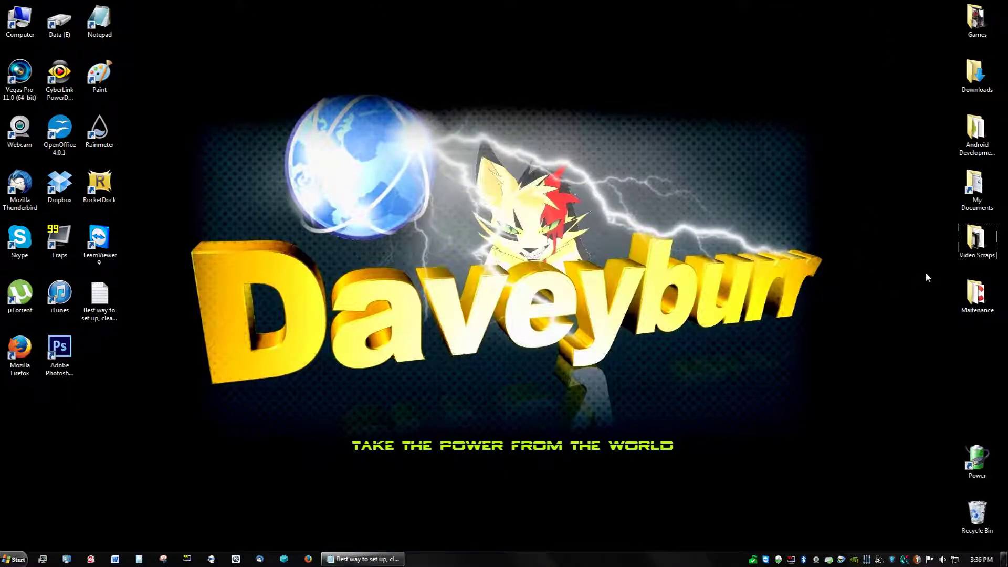
# Step: Launch Auslogics Registry Cleaner from its shortcut in the Maitenance desktop folder
pyautogui.doubleClick(965, 253)
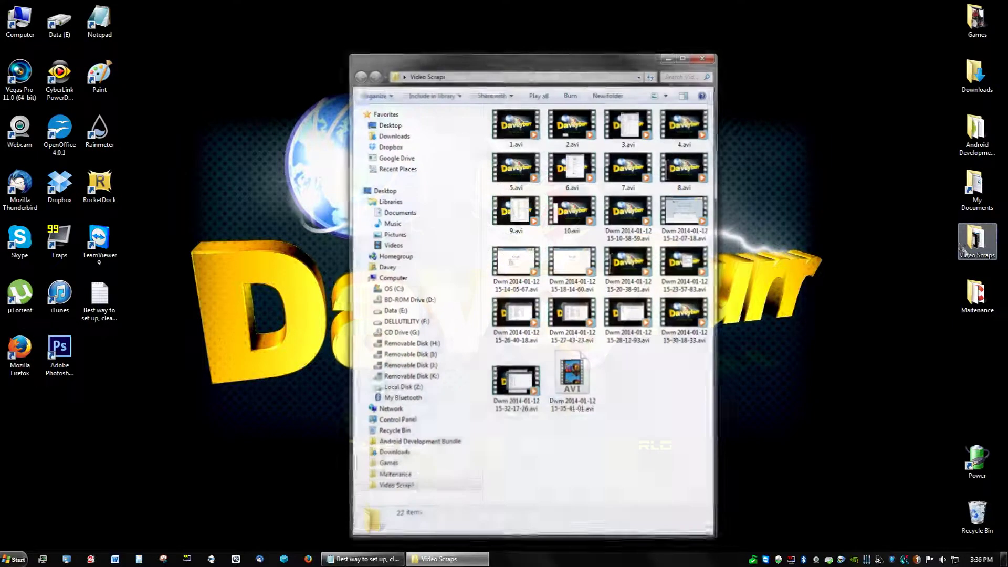
pyautogui.click(705, 56)
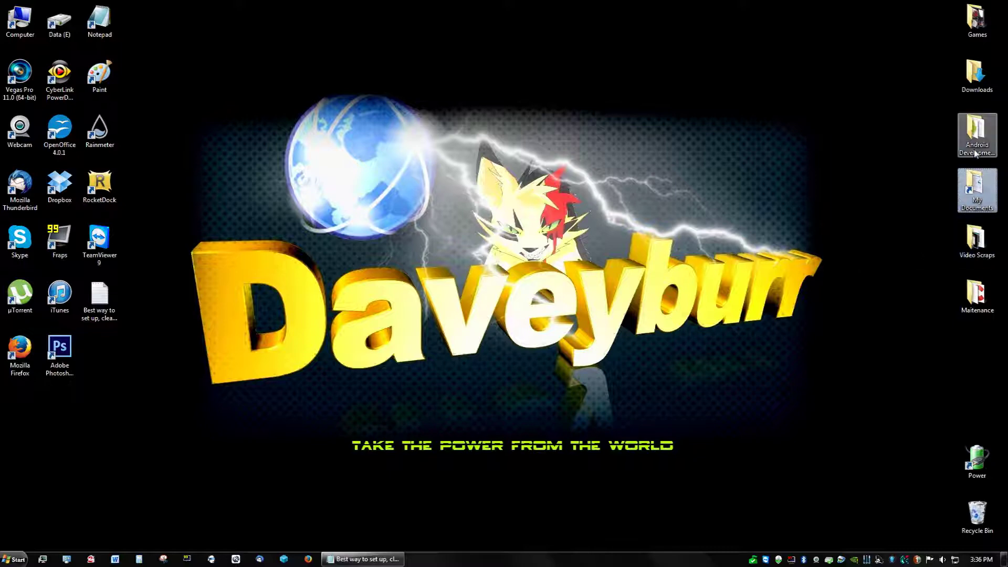
pyautogui.click(975, 131)
pyautogui.doubleClick(975, 314)
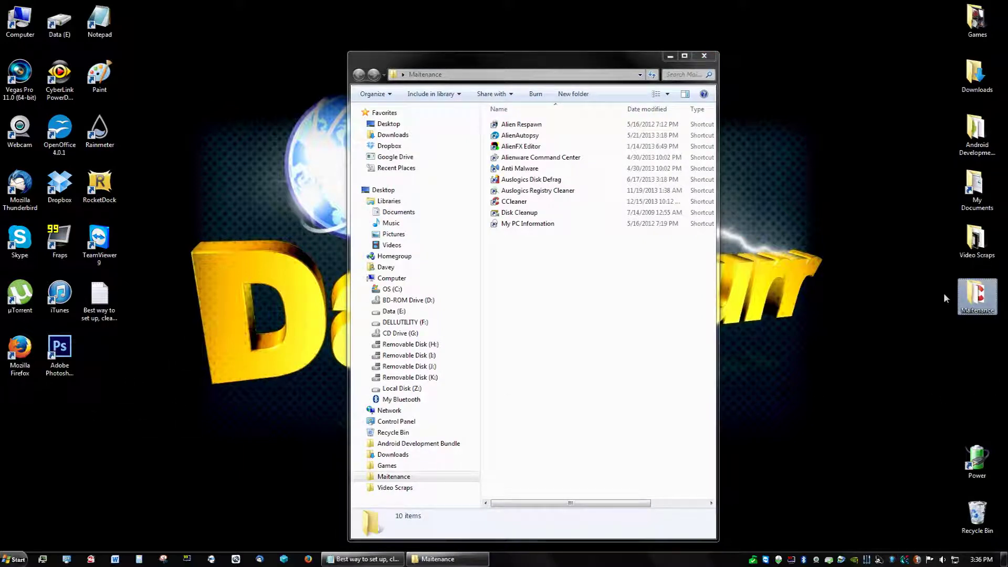
pyautogui.click(567, 269)
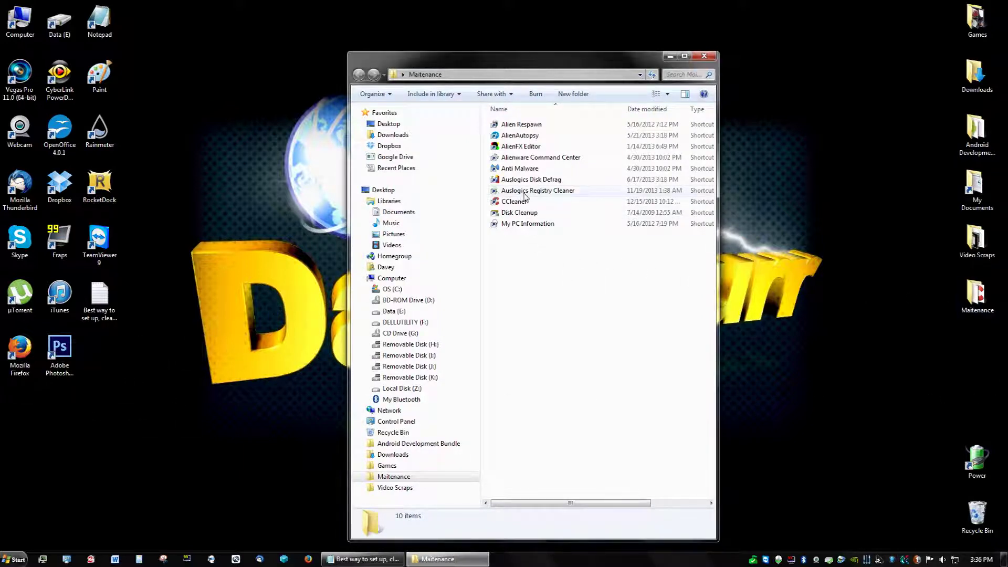
pyautogui.click(531, 194)
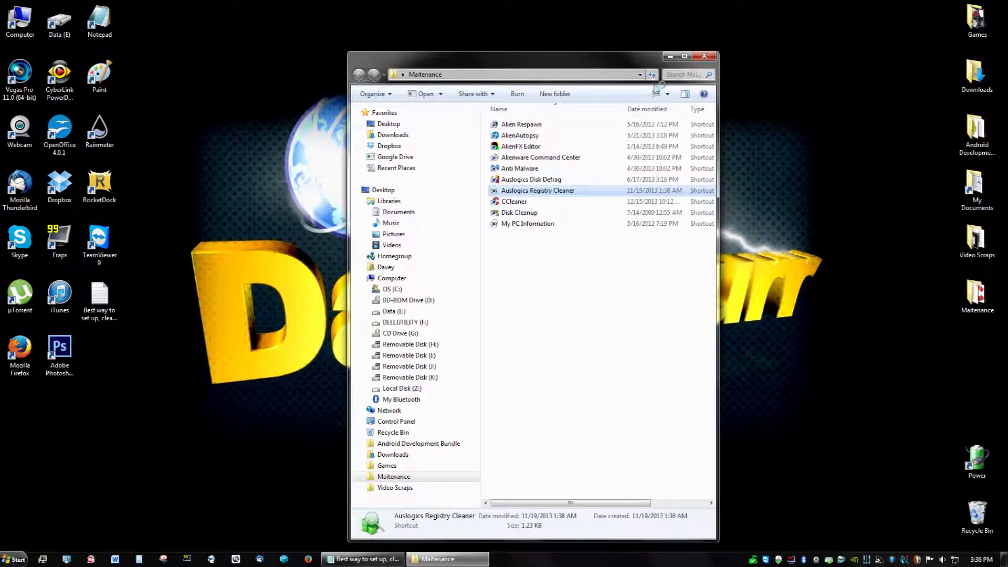
pyautogui.click(670, 56)
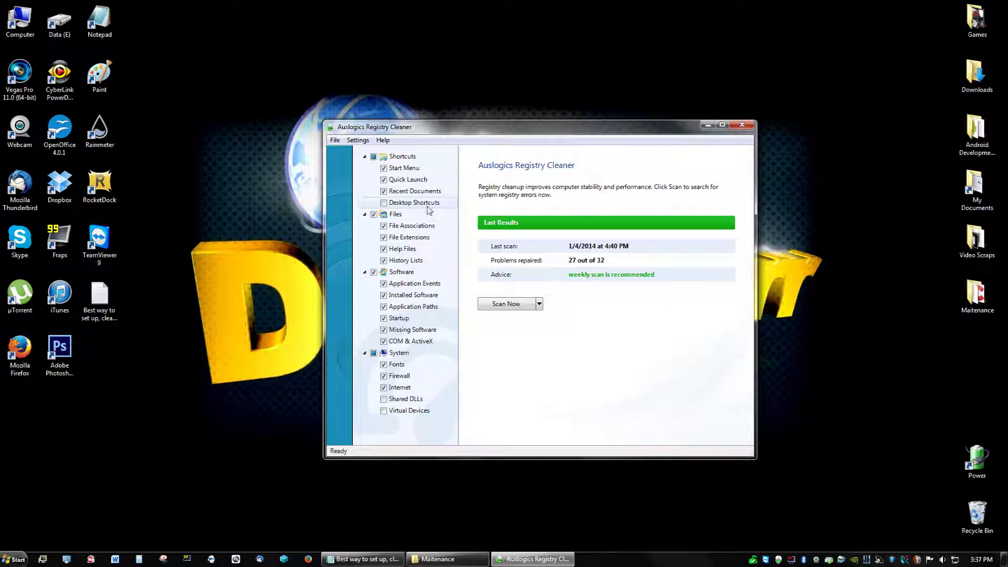
# Step: Scan the registry, which finds 42 problems, and start repairing them
pyautogui.click(504, 304)
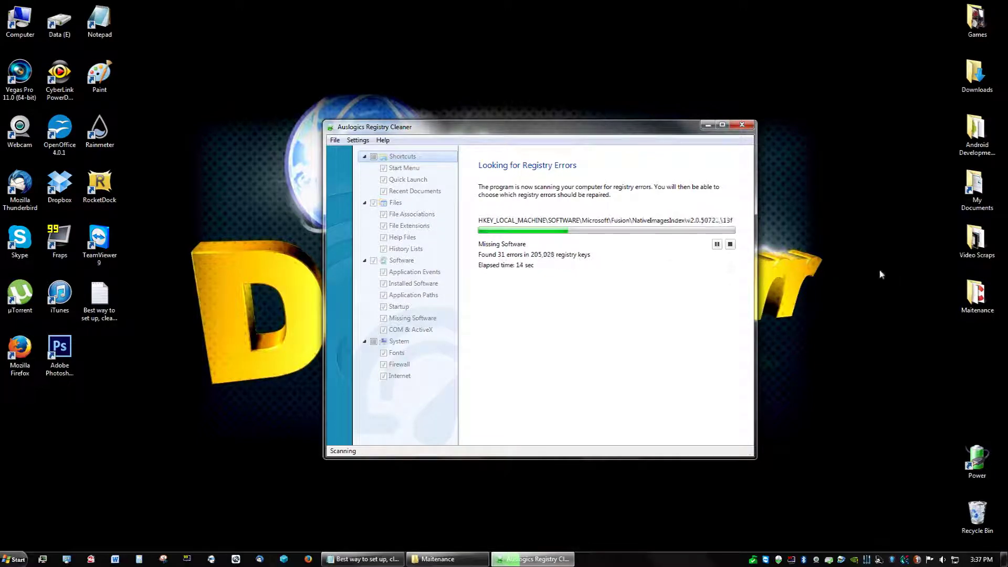
pyautogui.click(970, 299)
pyautogui.doubleClick(970, 299)
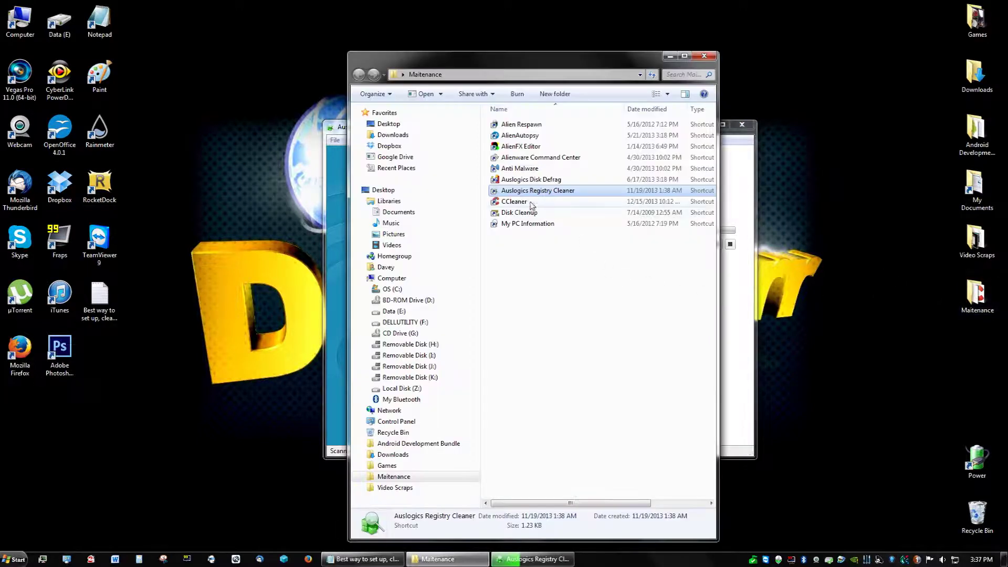
pyautogui.click(514, 201)
pyautogui.click(705, 56)
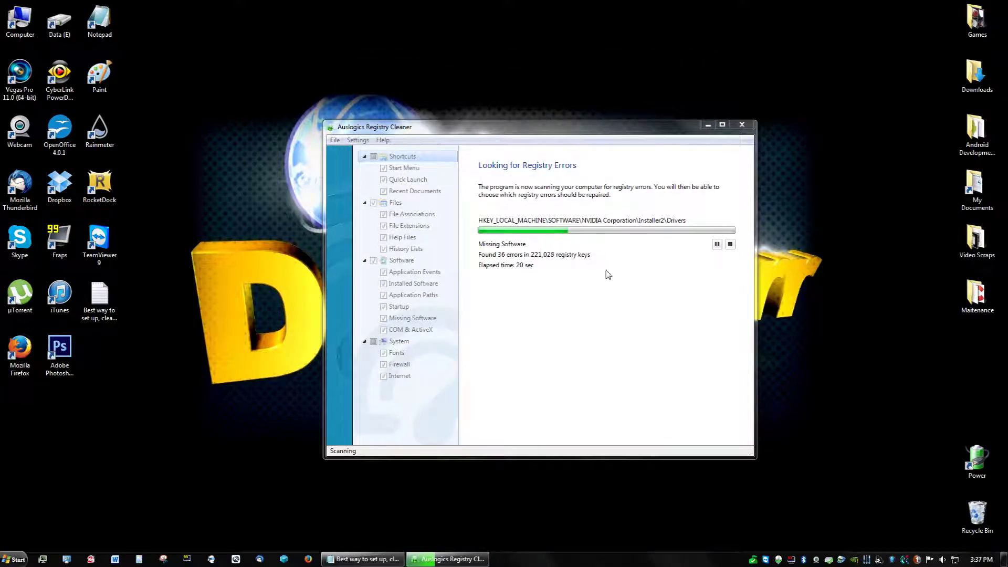
pyautogui.click(590, 307)
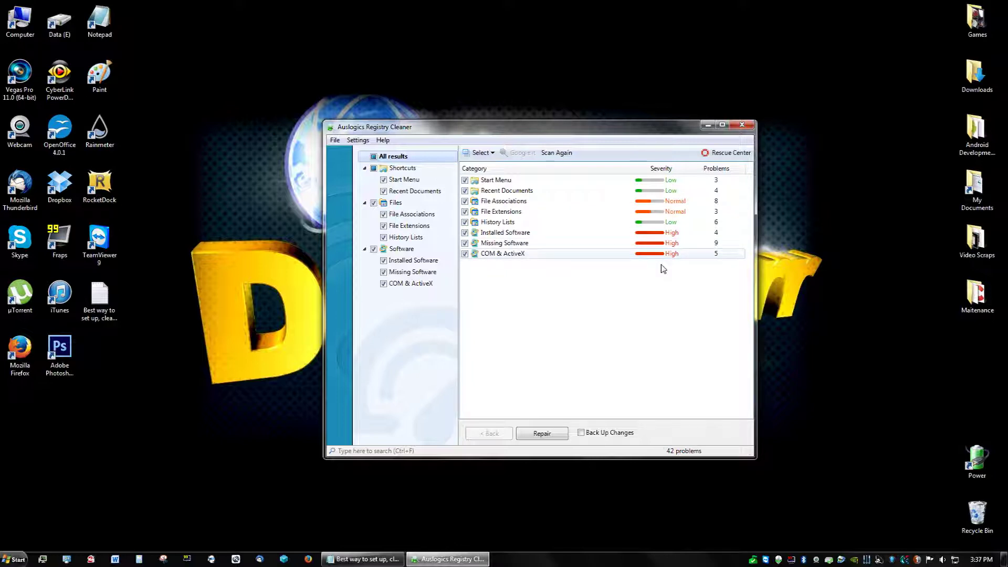
pyautogui.click(542, 433)
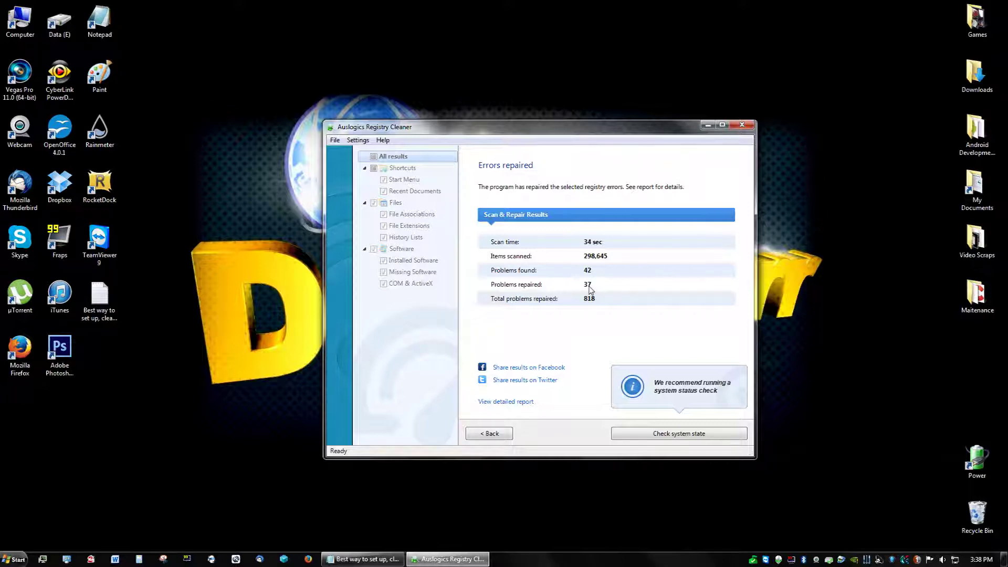
# Step: Close Auslogics Registry Cleaner once the errors are repaired
pyautogui.click(743, 124)
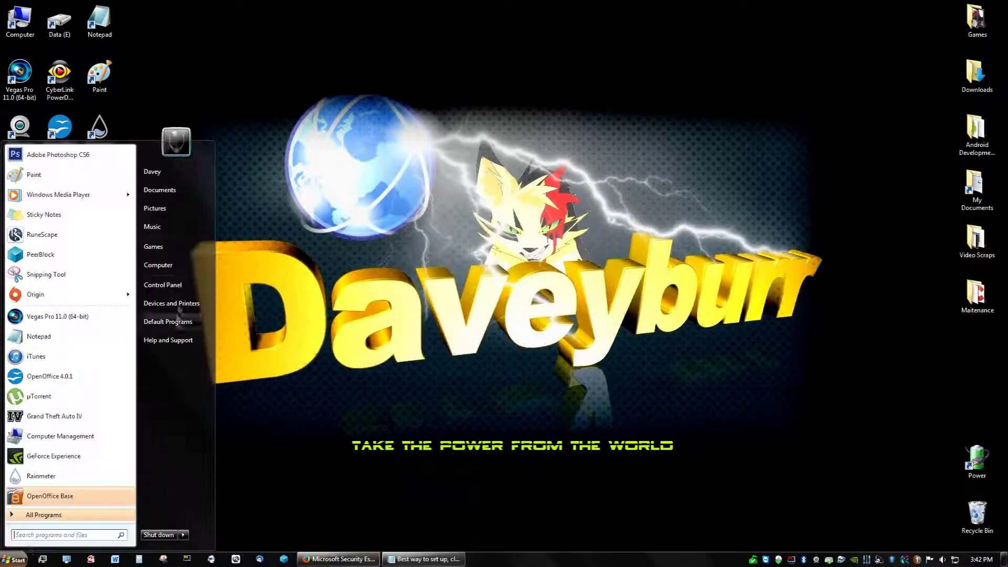
# Step: Open Programs and Features from Control Panel and scroll through the installed programs
pyautogui.click(179, 289)
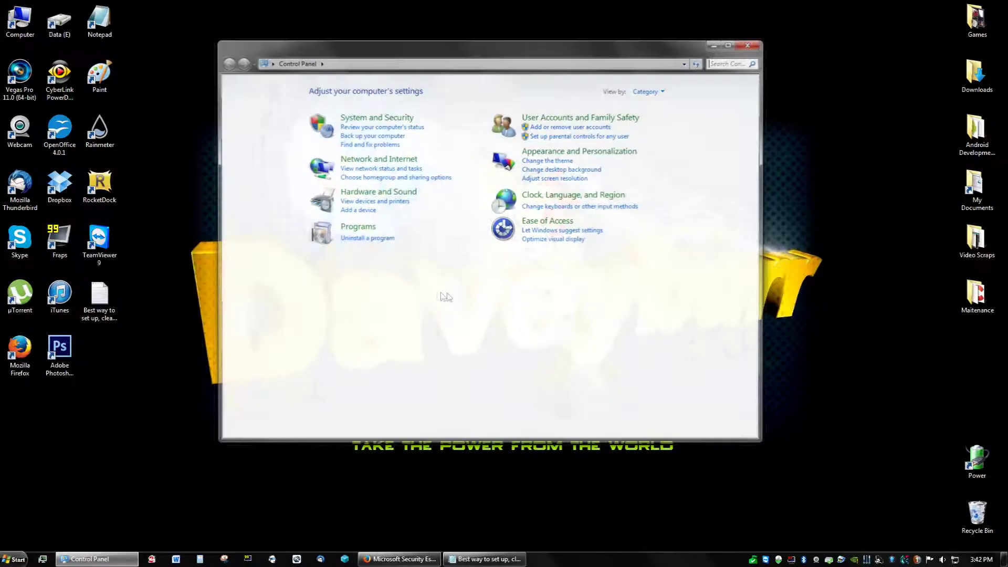
pyautogui.click(360, 239)
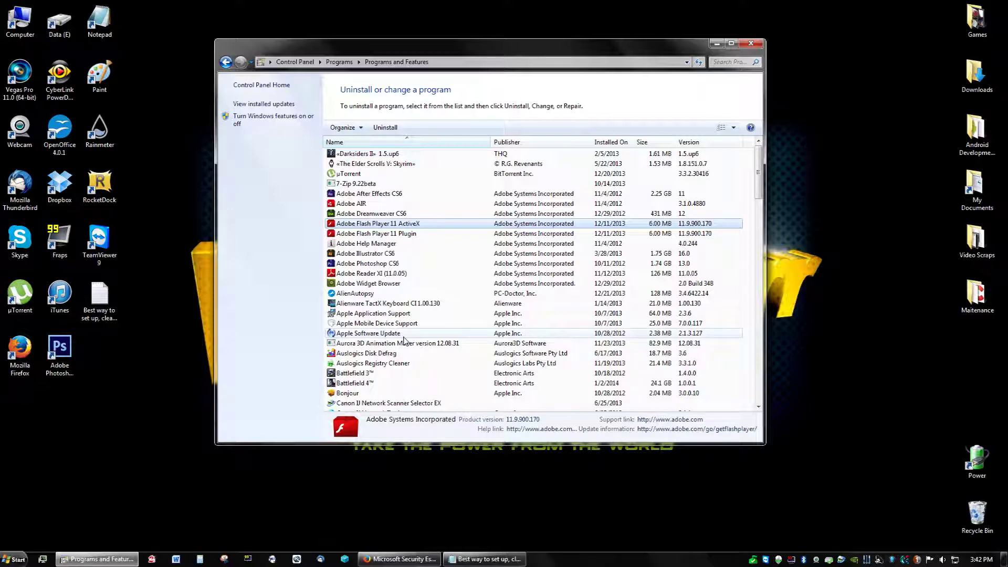
pyautogui.scroll(-9, 404, 339)
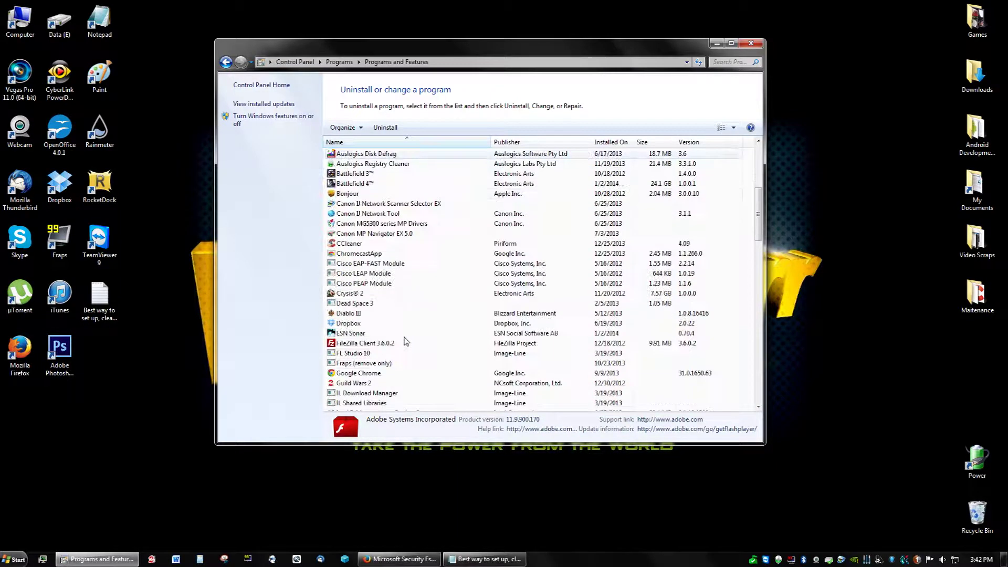
pyautogui.scroll(-4, 405, 339)
pyautogui.scroll(14, 404, 339)
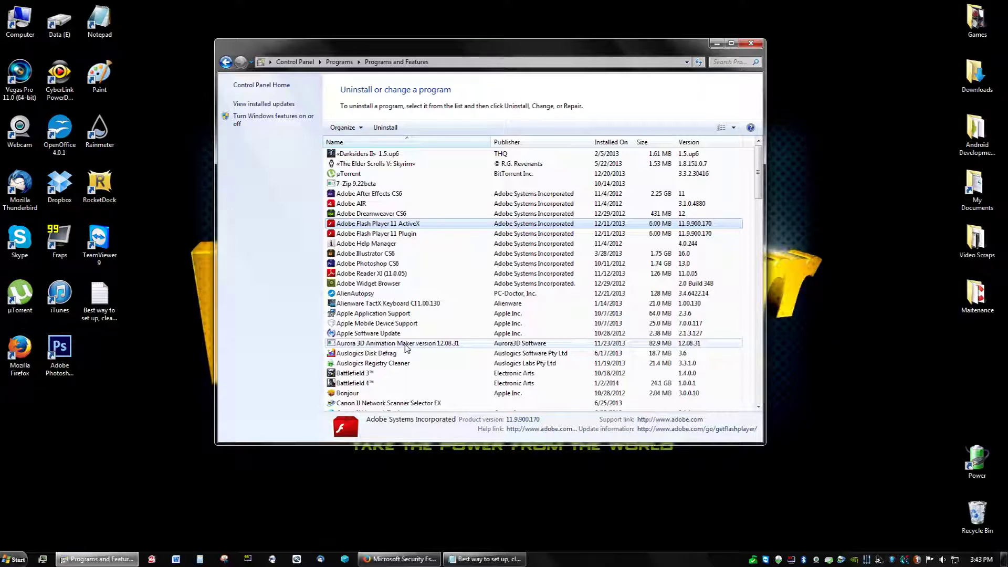
pyautogui.scroll(-10, 404, 347)
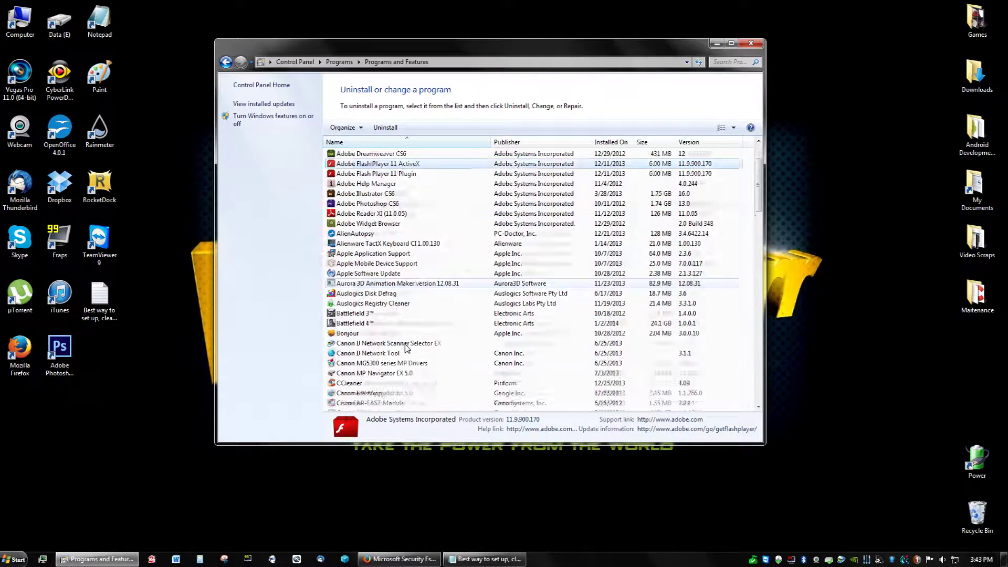
pyautogui.scroll(-8, 405, 348)
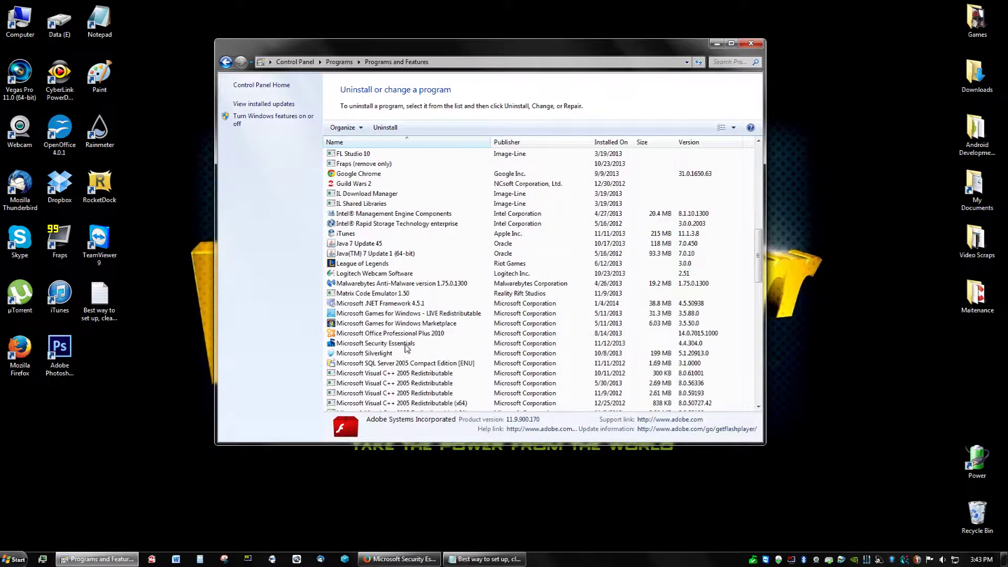
pyautogui.scroll(-5, 405, 347)
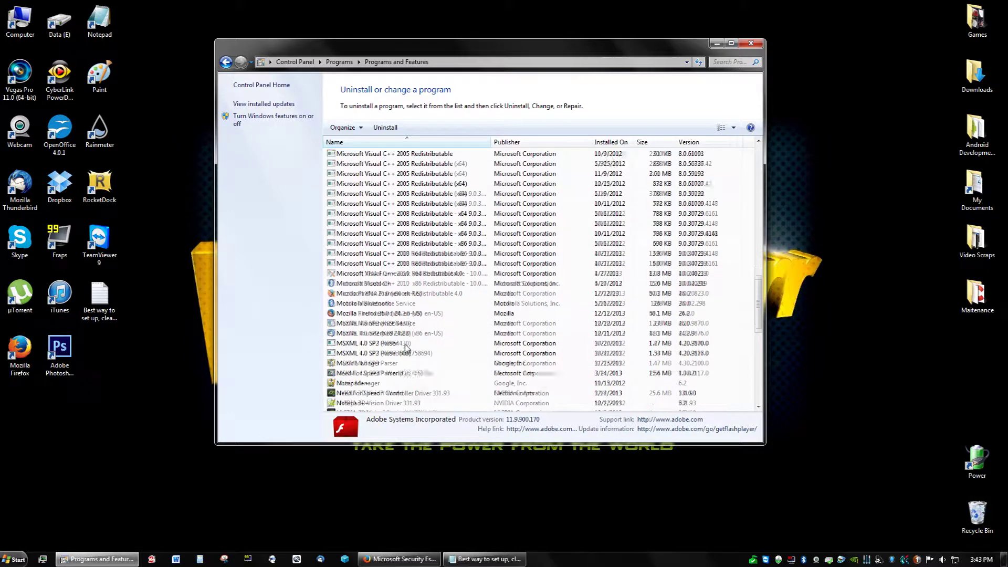
pyautogui.scroll(-2, 408, 392)
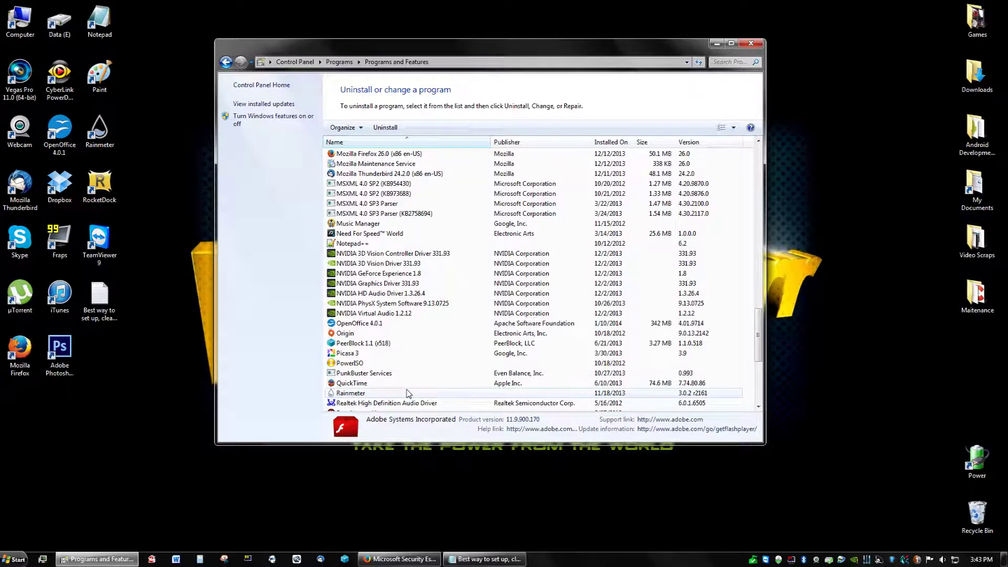
pyautogui.scroll(-6, 408, 393)
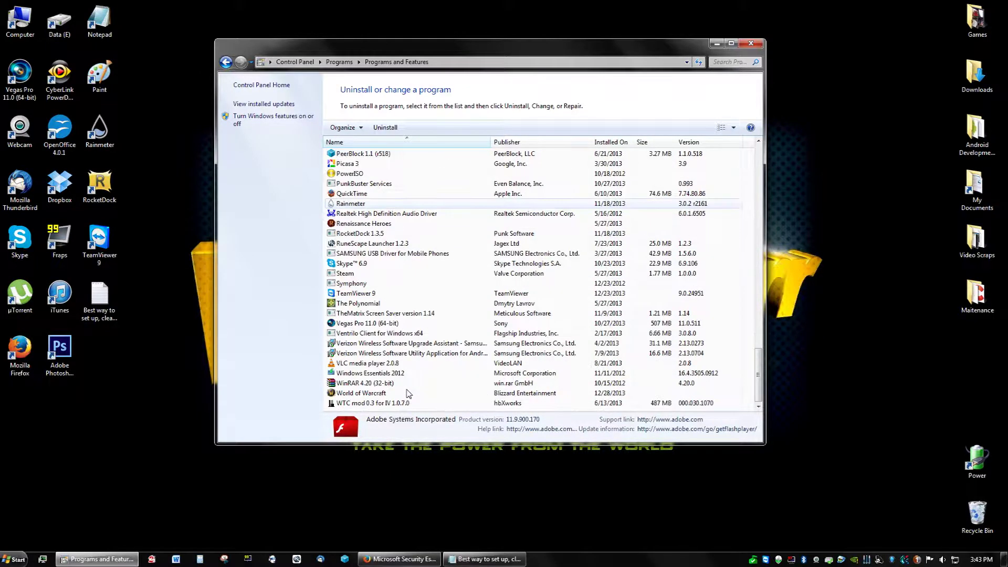
pyautogui.scroll(20, 409, 394)
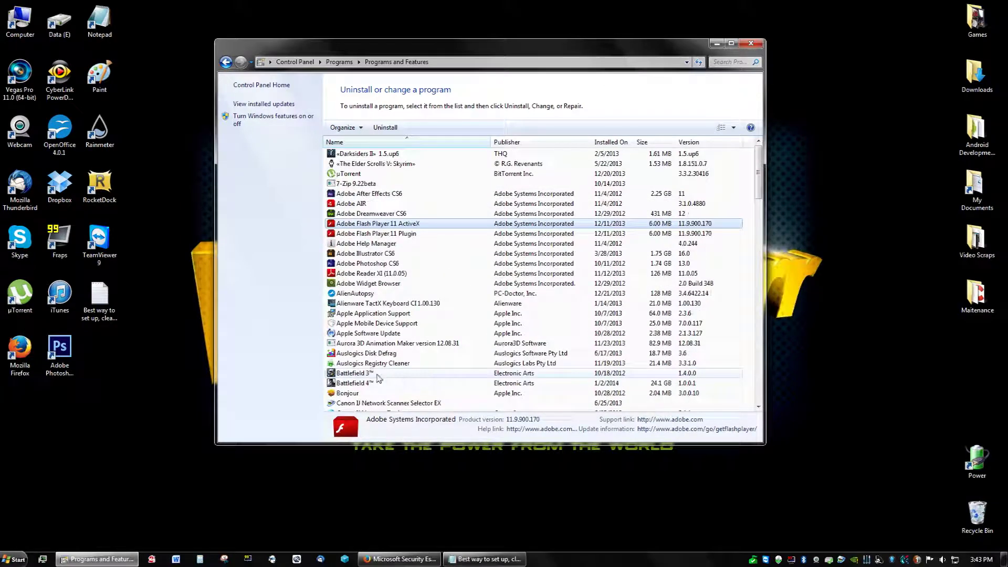
pyautogui.scroll(-3, 373, 368)
# Step: Select the CCleaner and Auslogics Registry Cleaner entries, then return to the Security Essentials page in Firefox
pyautogui.click(366, 345)
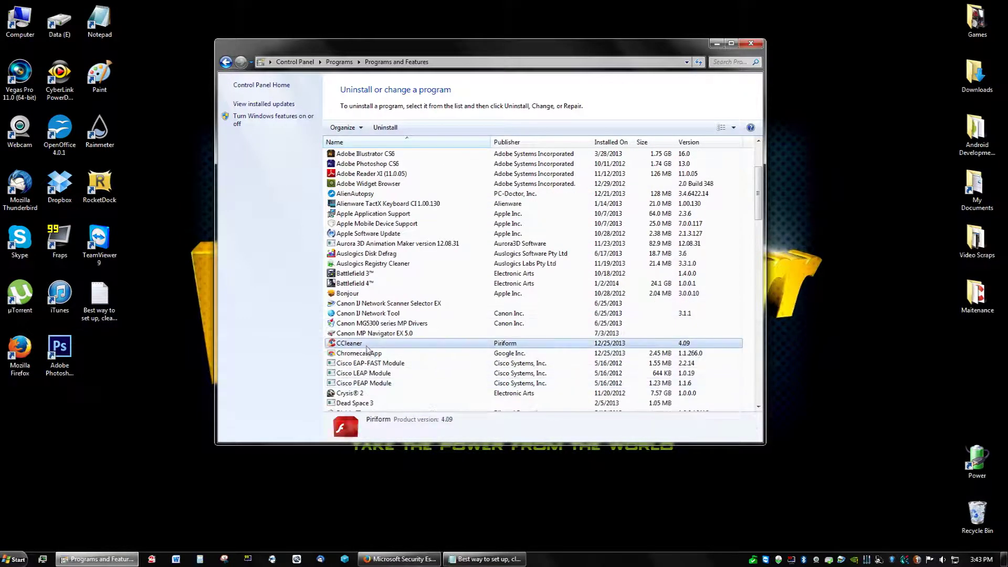
pyautogui.scroll(3, 367, 347)
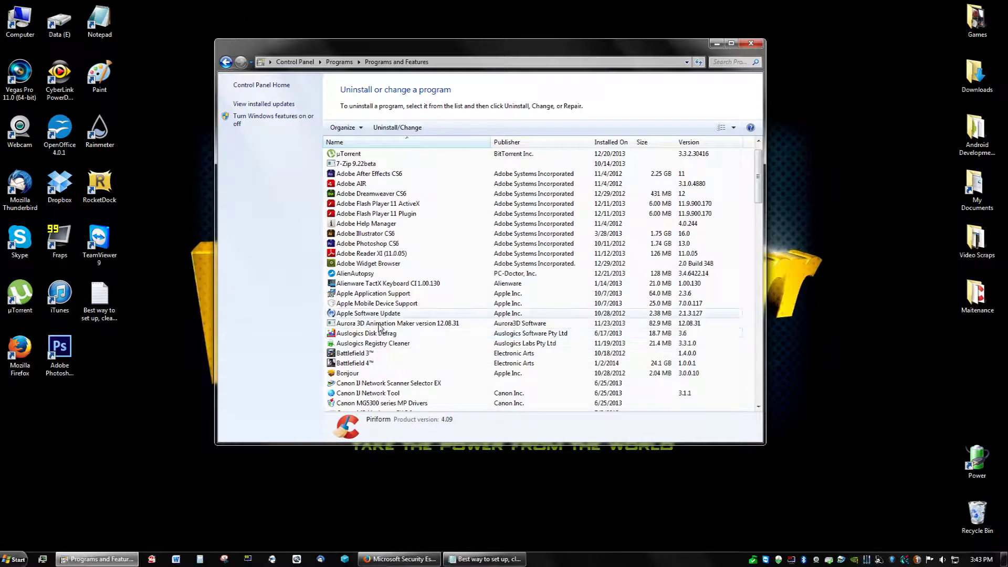
pyautogui.click(382, 343)
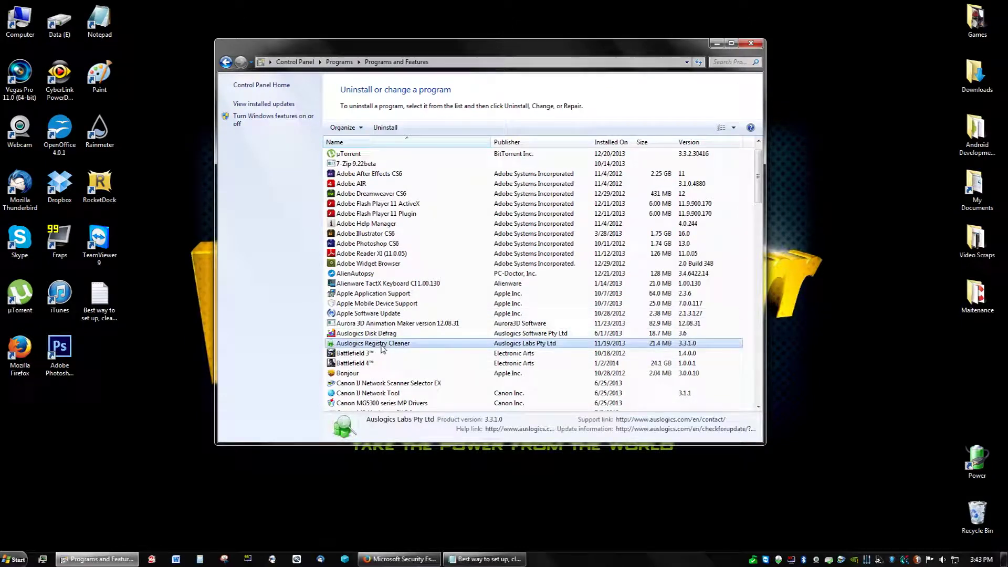
pyautogui.click(760, 44)
pyautogui.click(338, 560)
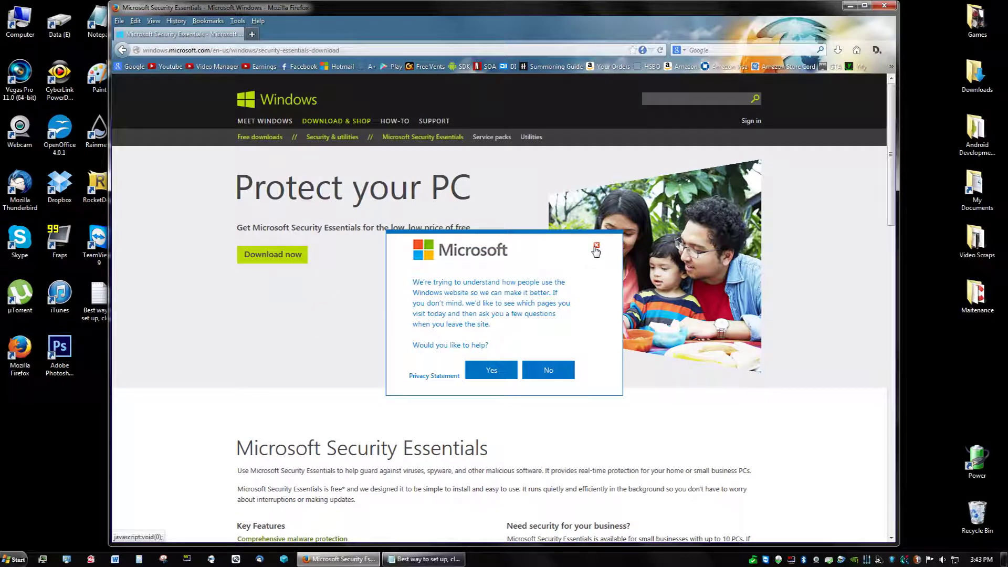
# Step: Dismiss the Microsoft survey, close Firefox and refresh the desktop
pyautogui.click(596, 247)
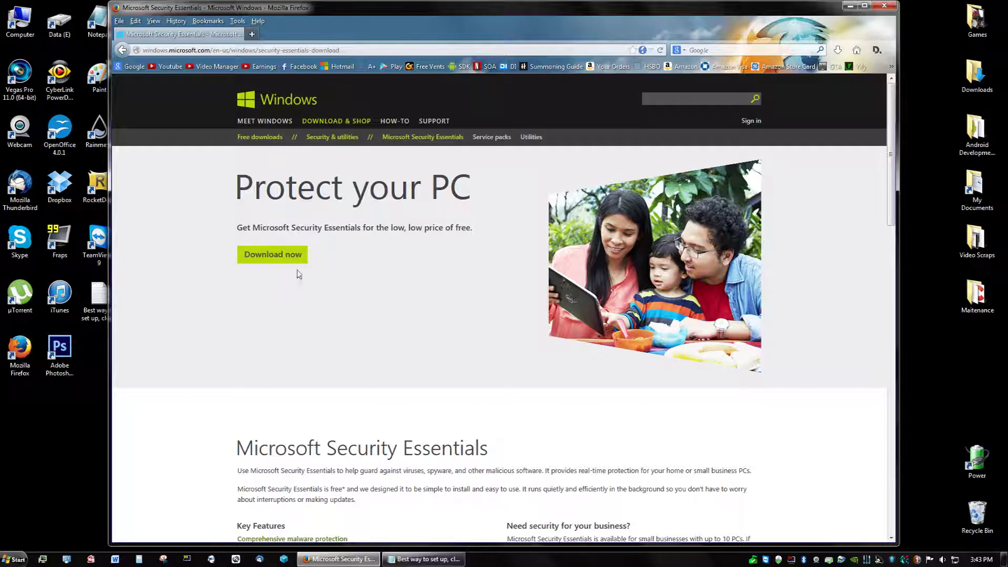
pyautogui.click(884, 6)
pyautogui.rightClick(839, 273)
pyautogui.click(853, 308)
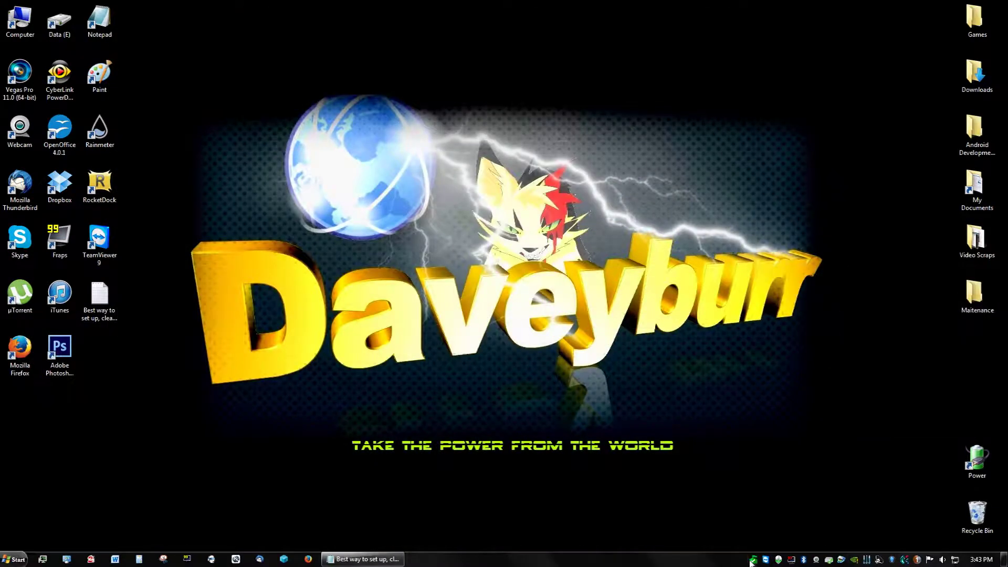
pyautogui.rightClick(752, 560)
# Step: Open Security Essentials' Default actions settings and keep the low and severe alert levels on Quarantine
pyautogui.click(772, 552)
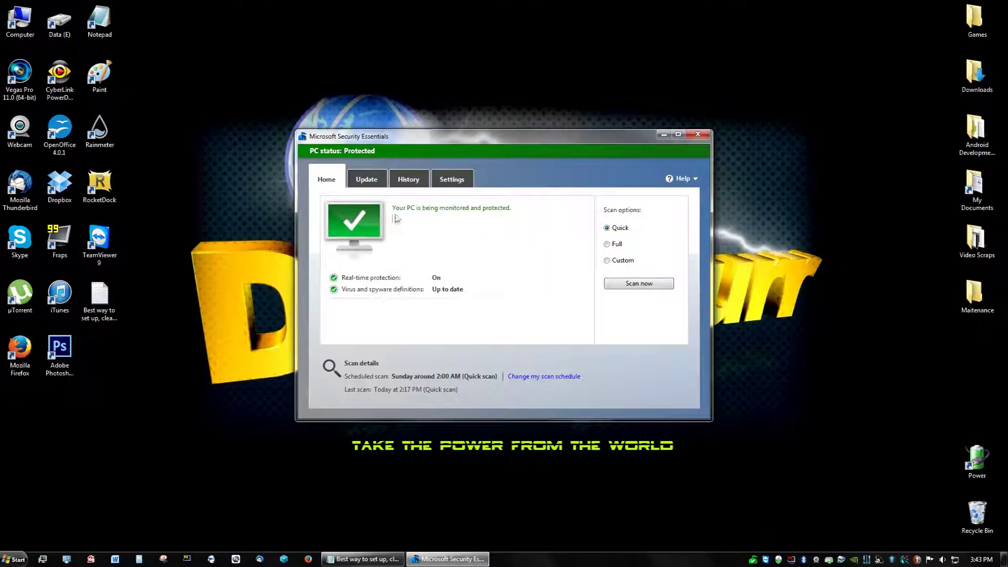
pyautogui.click(455, 188)
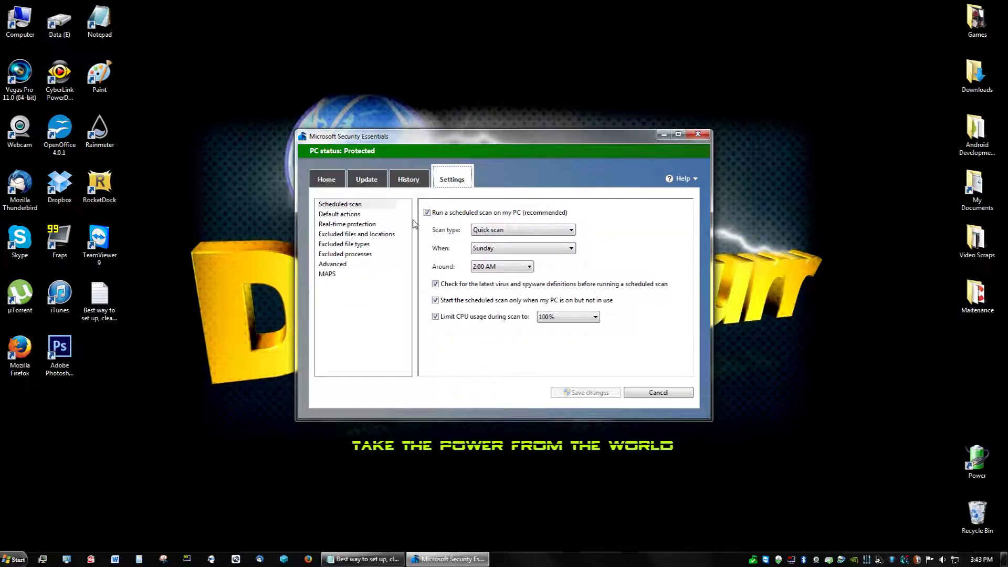
pyautogui.click(360, 215)
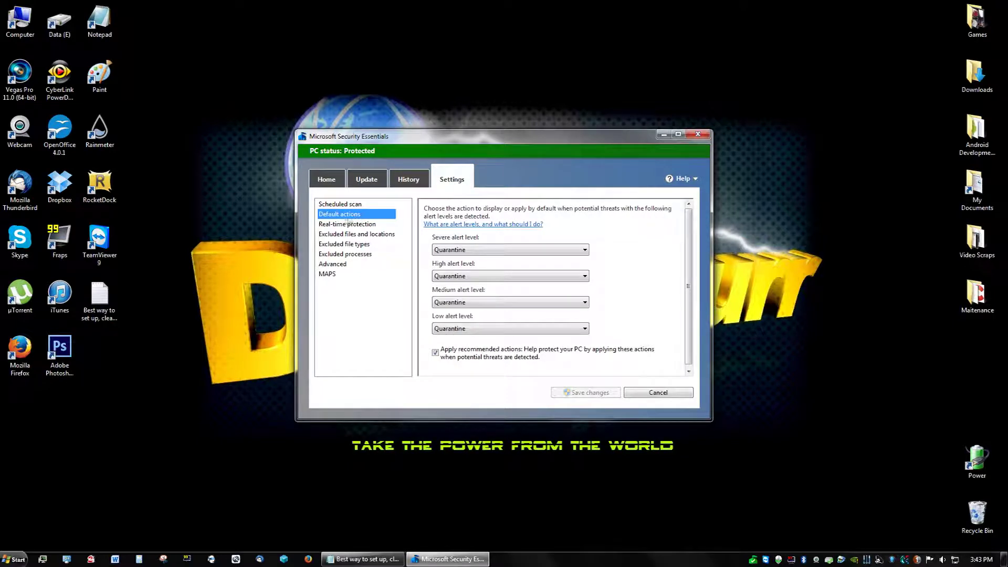
pyautogui.click(485, 328)
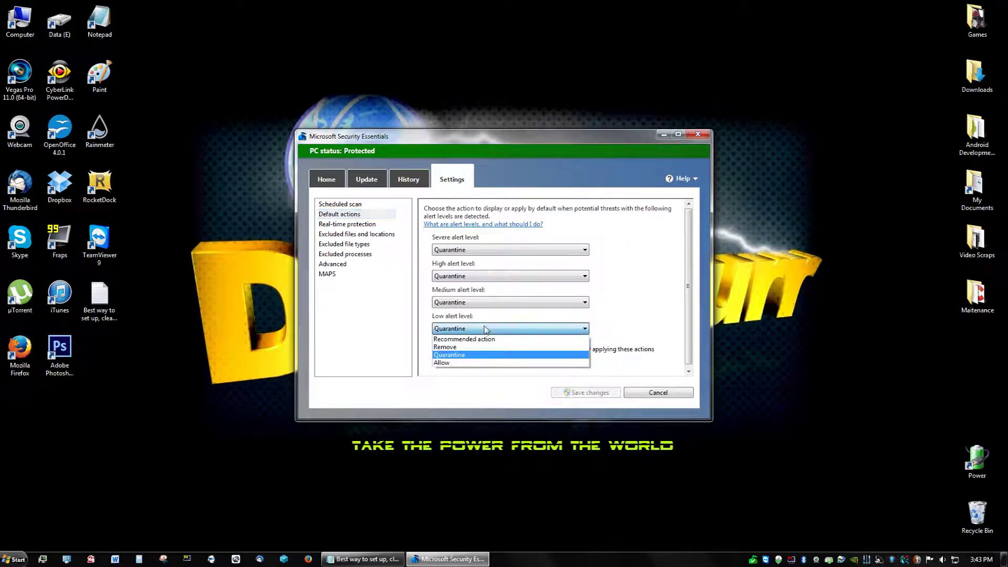
pyautogui.click(483, 355)
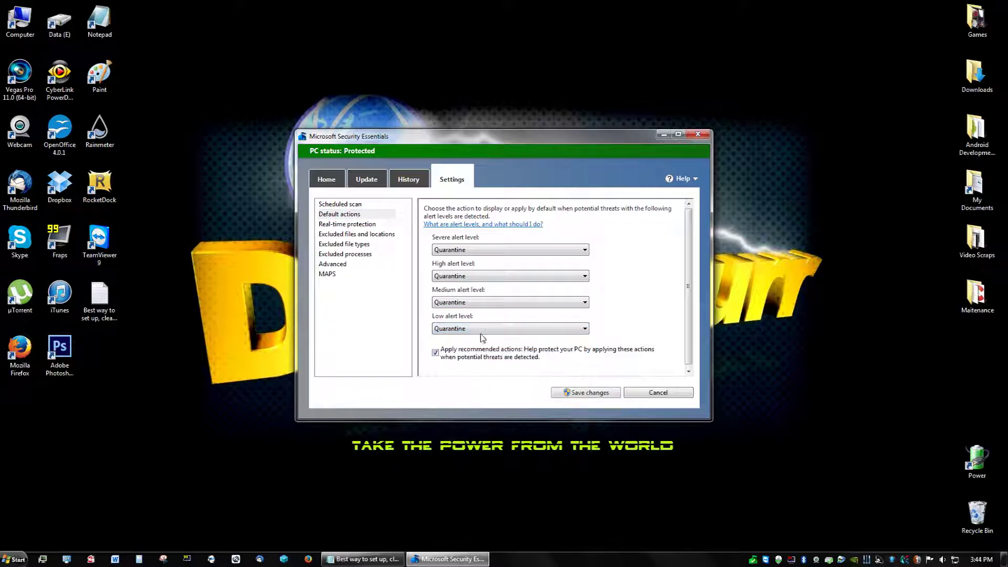
pyautogui.click(484, 250)
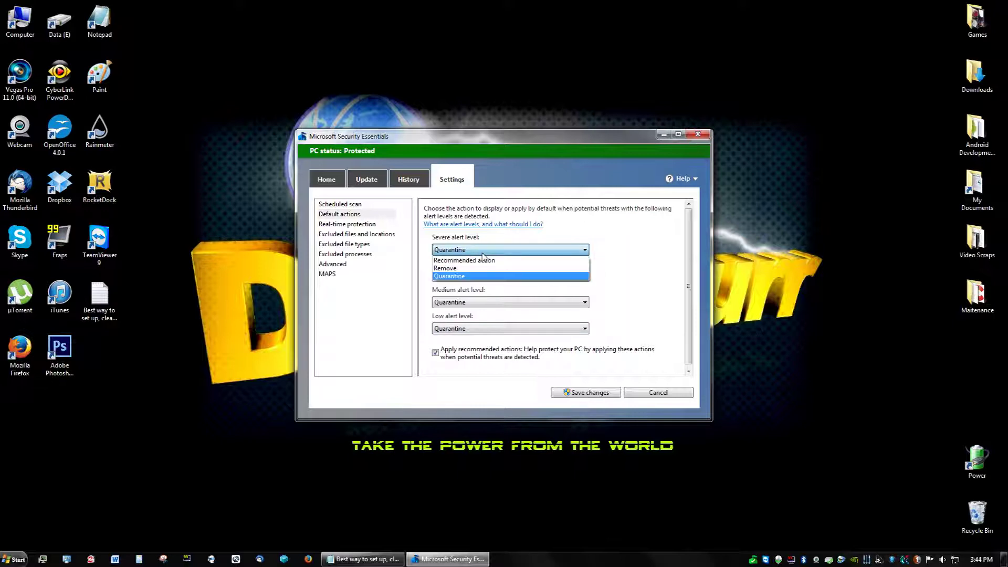
pyautogui.click(484, 256)
pyautogui.click(482, 254)
pyautogui.click(482, 253)
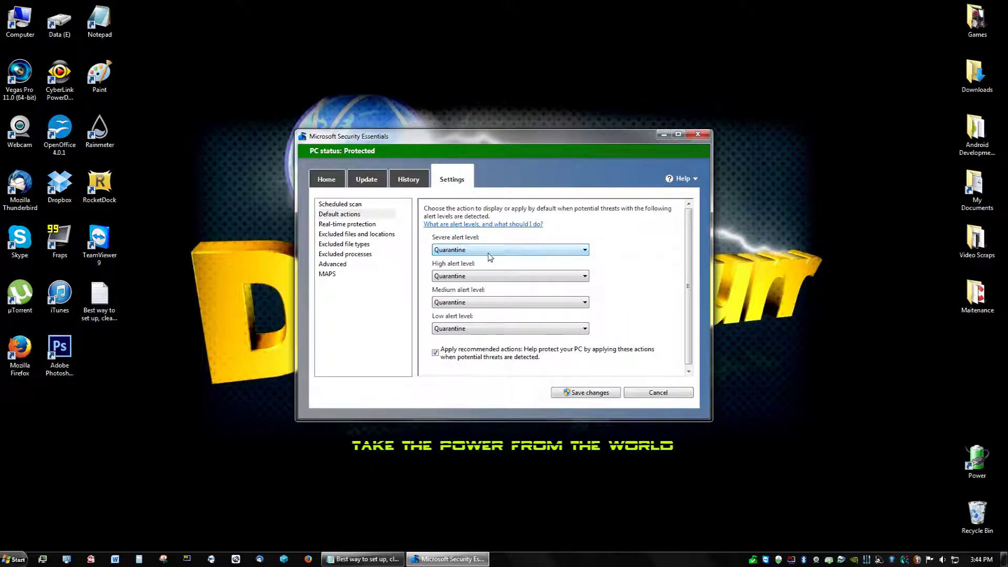
# Step: Confirm Quarantine for the remaining alert-level dropdowns
pyautogui.click(584, 251)
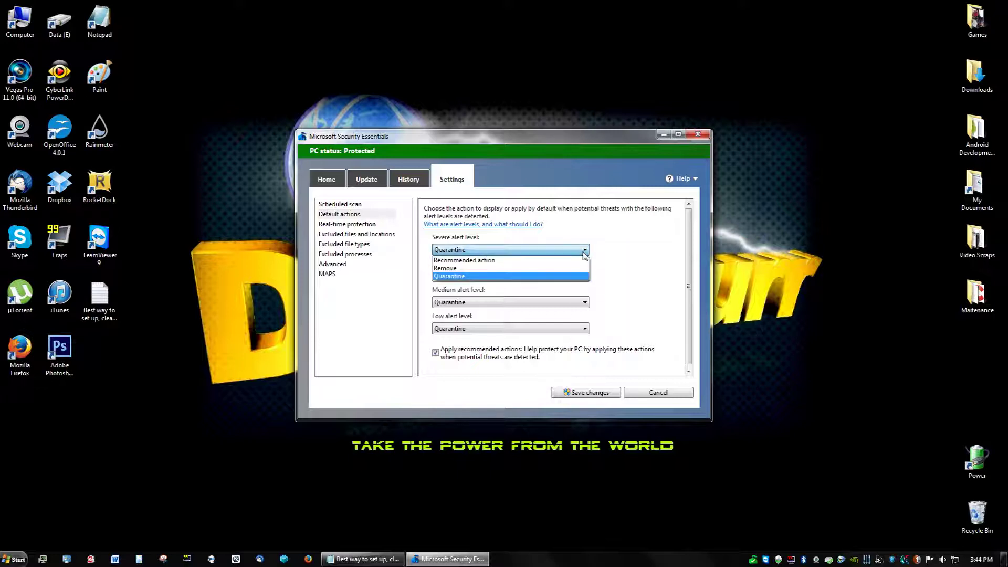
pyautogui.click(585, 251)
pyautogui.click(585, 250)
pyautogui.click(574, 278)
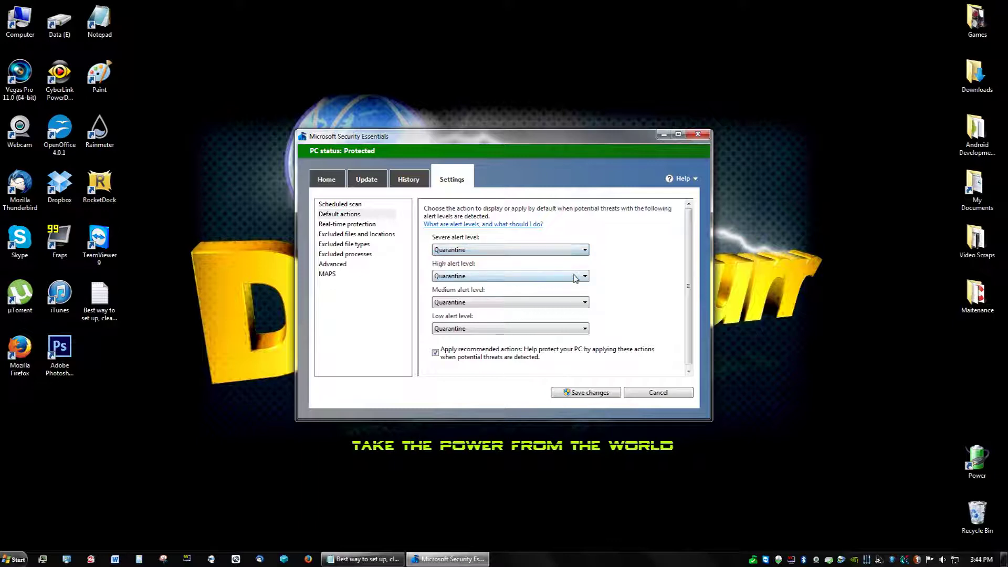
pyautogui.click(584, 250)
pyautogui.click(552, 277)
pyautogui.click(559, 253)
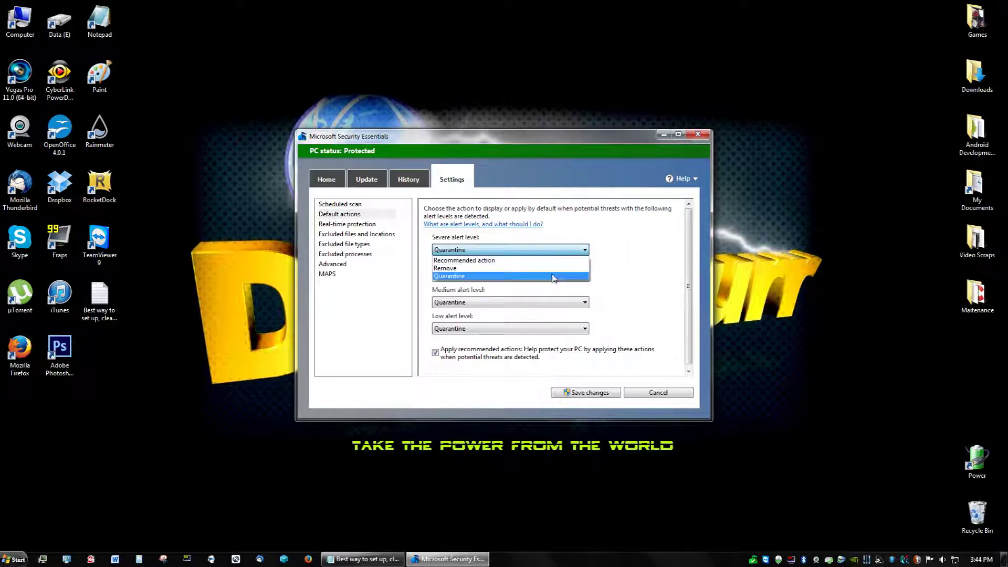
pyautogui.click(554, 278)
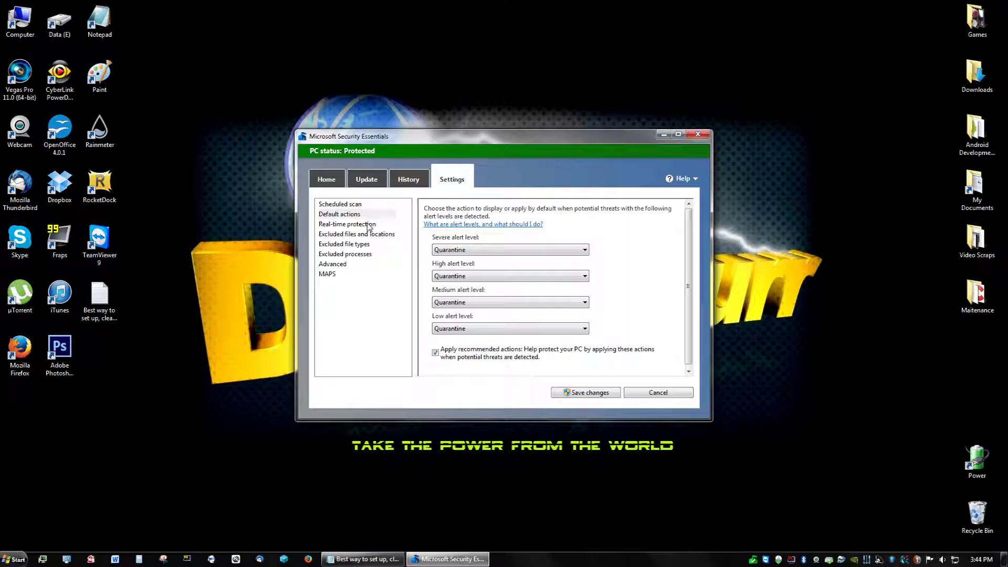
pyautogui.click(471, 251)
pyautogui.click(462, 275)
pyautogui.click(462, 250)
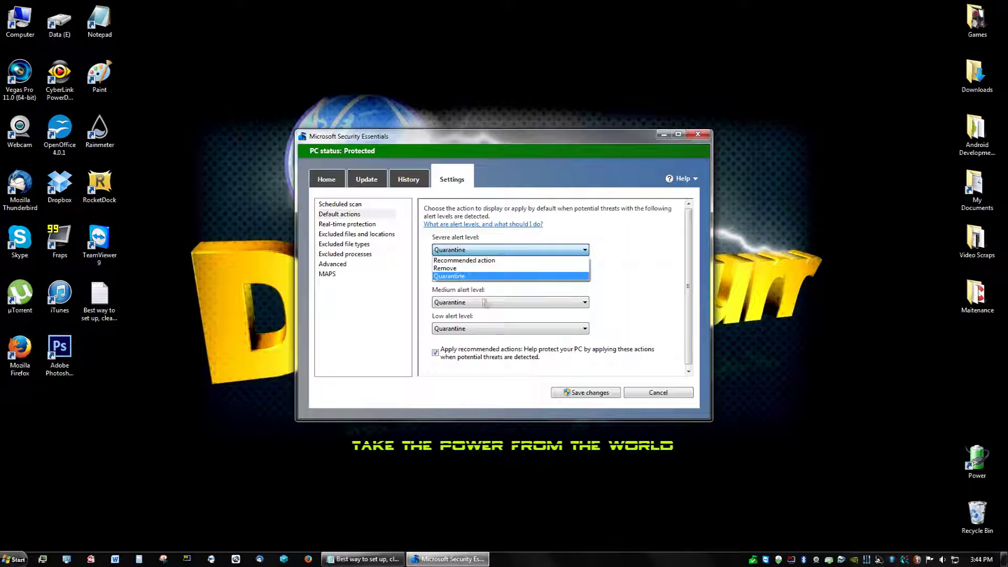
pyautogui.click(658, 297)
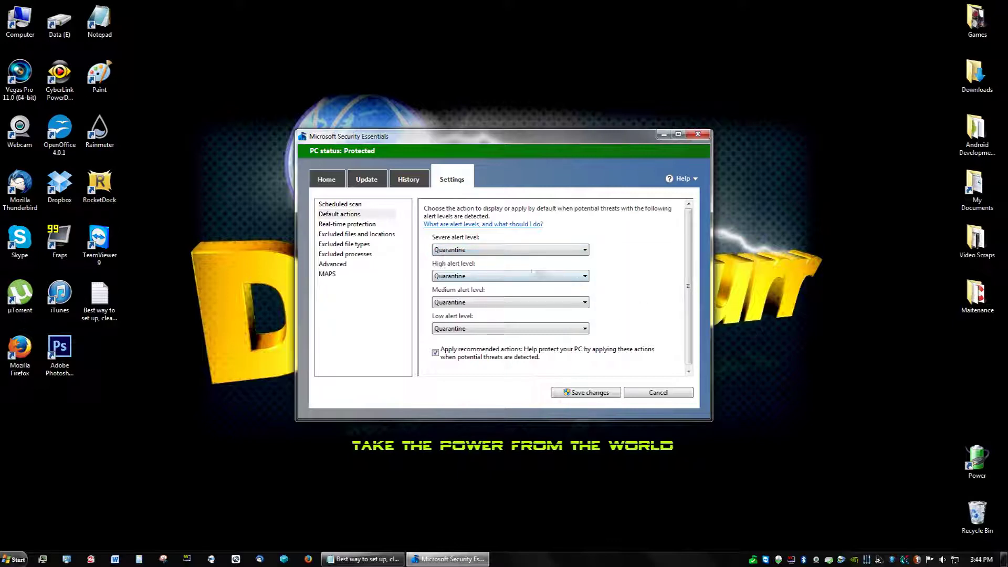
# Step: Check real-time protection is on, then review the Advanced options such as archive scanning and restore points
pyautogui.click(360, 226)
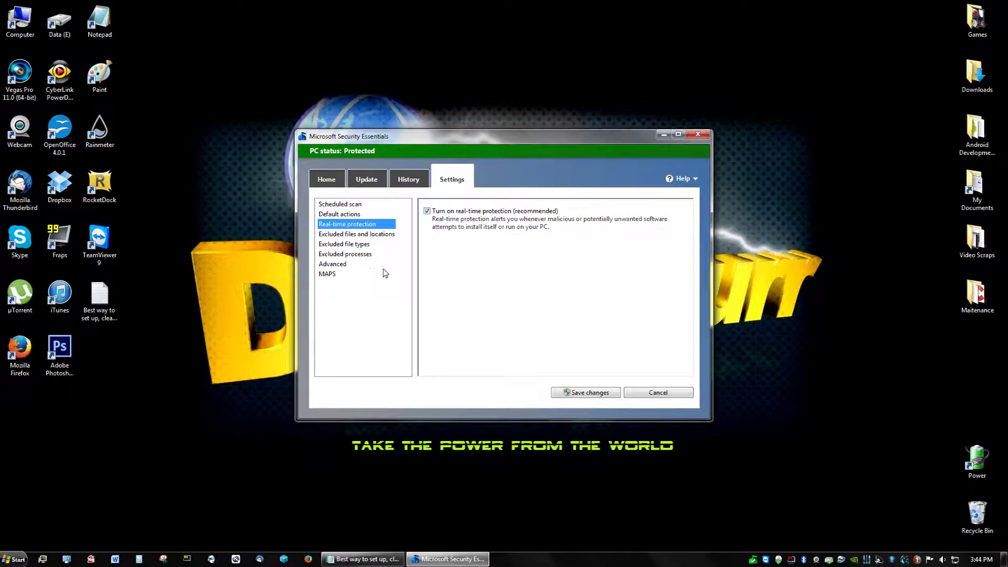
pyautogui.click(342, 267)
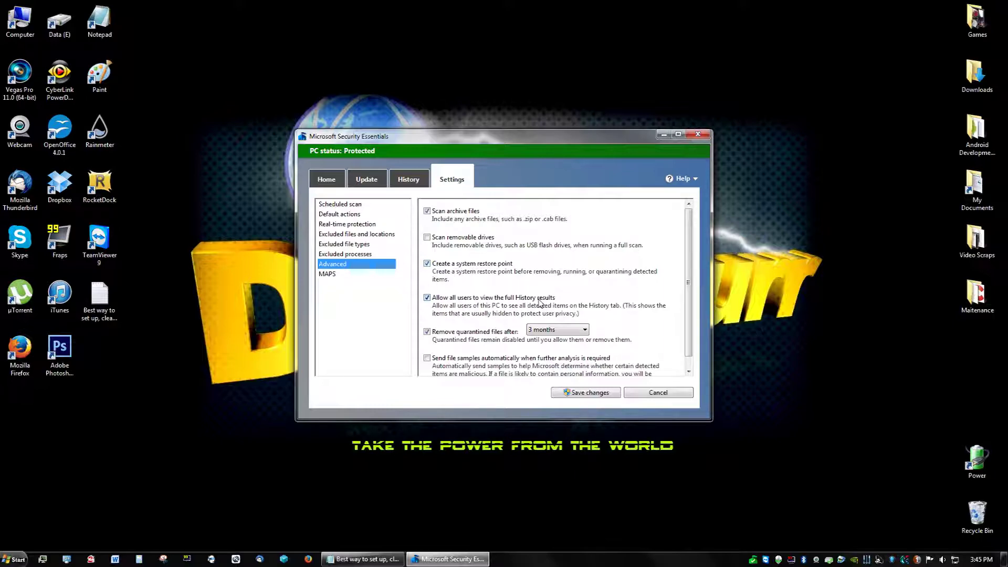
pyautogui.scroll(-1, 689, 298)
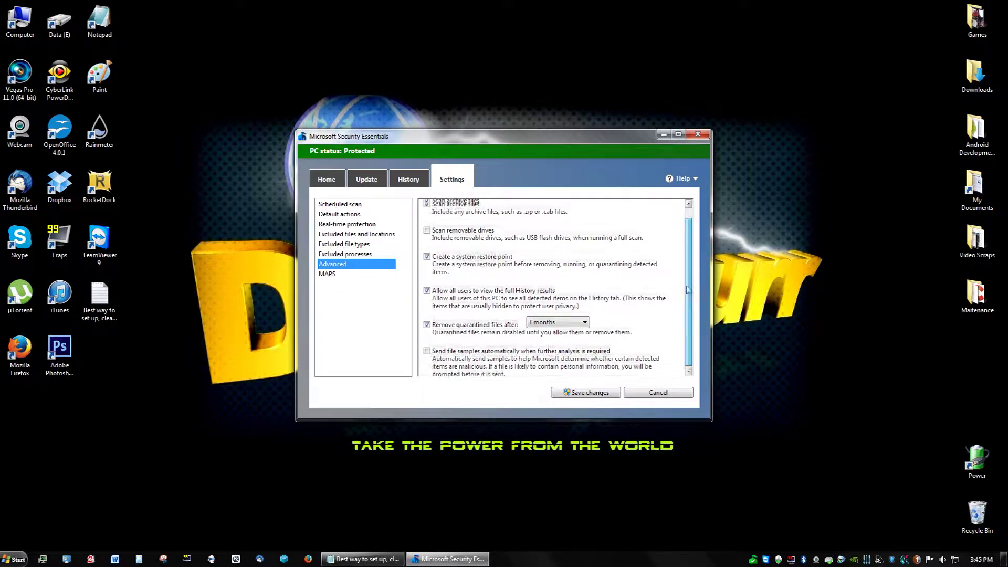
pyautogui.moveTo(687, 289)
pyautogui.mouseDown()
pyautogui.moveTo(688, 307)
pyautogui.moveTo(688, 287)
pyautogui.mouseUp()
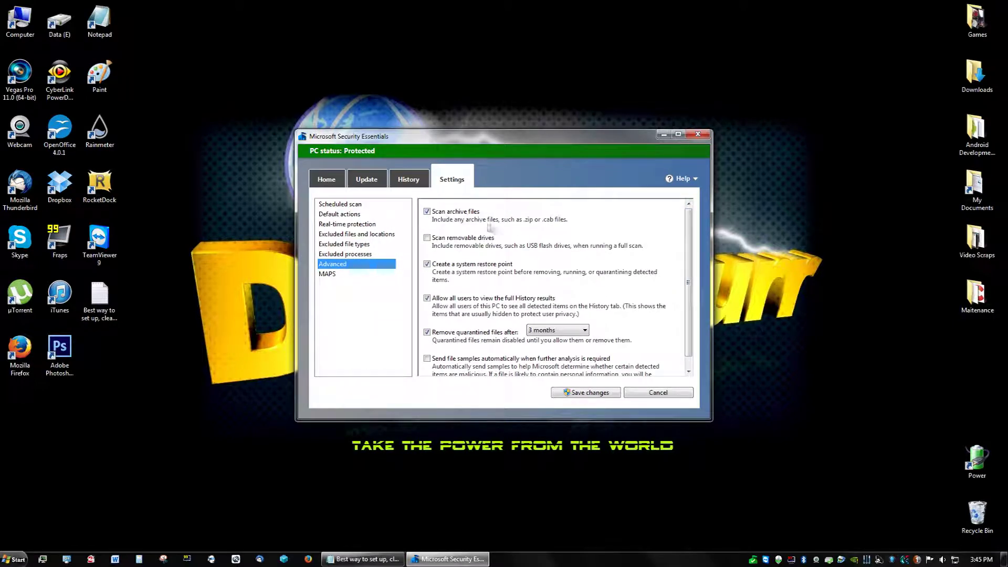
pyautogui.click(357, 234)
# Step: Set the scheduled scan CPU limit to 100% and save the changes
pyautogui.click(358, 224)
pyautogui.click(360, 205)
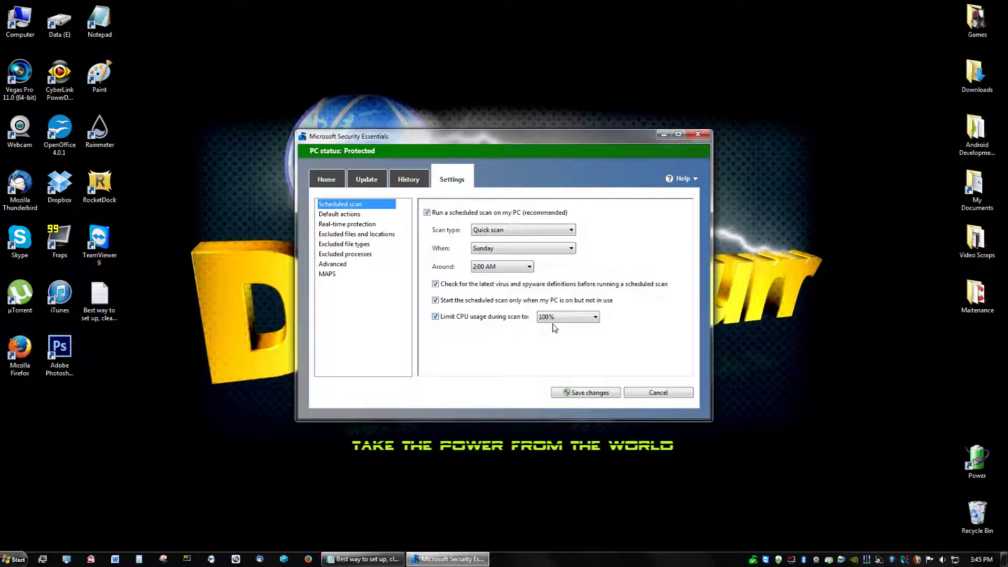
pyautogui.click(555, 318)
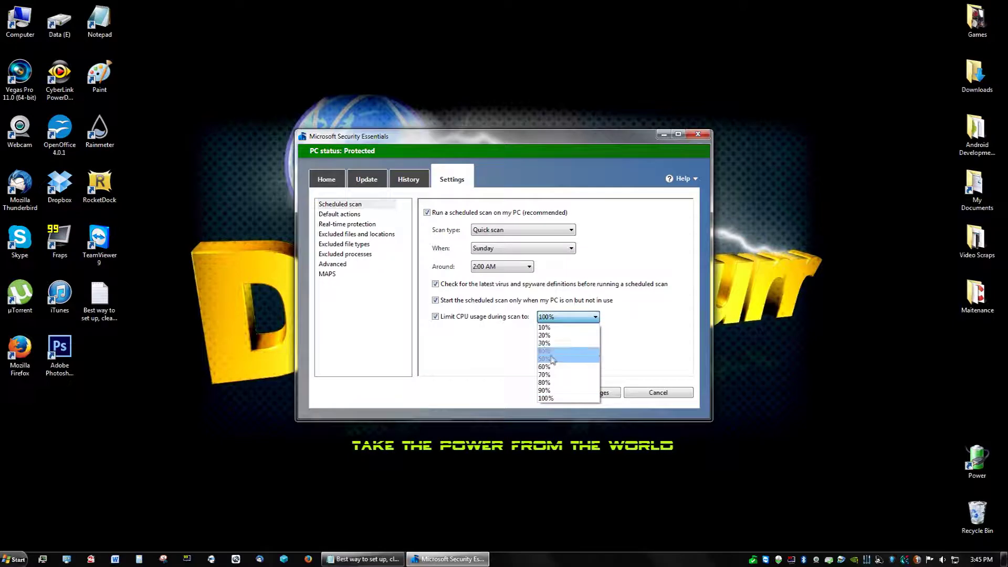
pyautogui.click(552, 359)
pyautogui.click(556, 318)
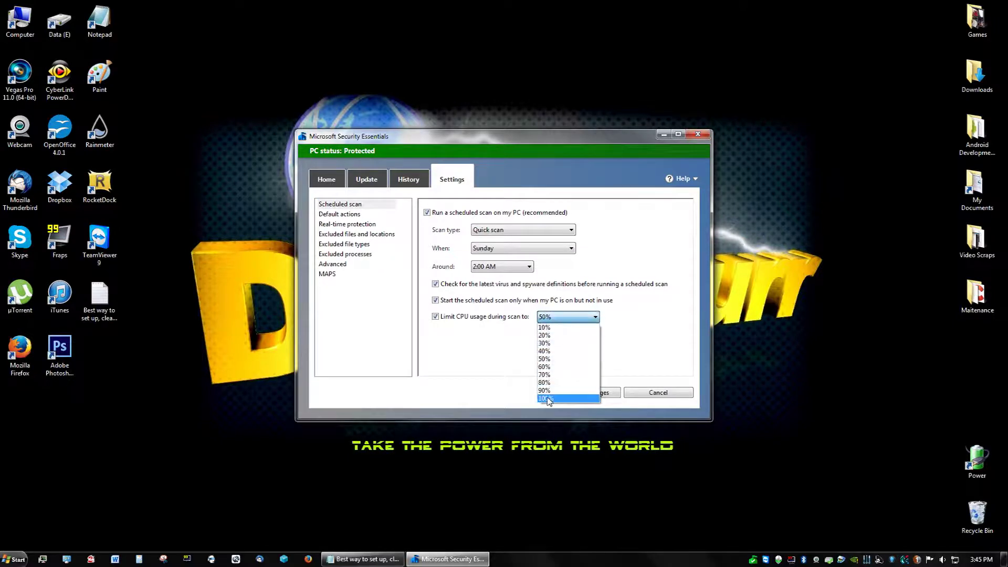
pyautogui.click(556, 399)
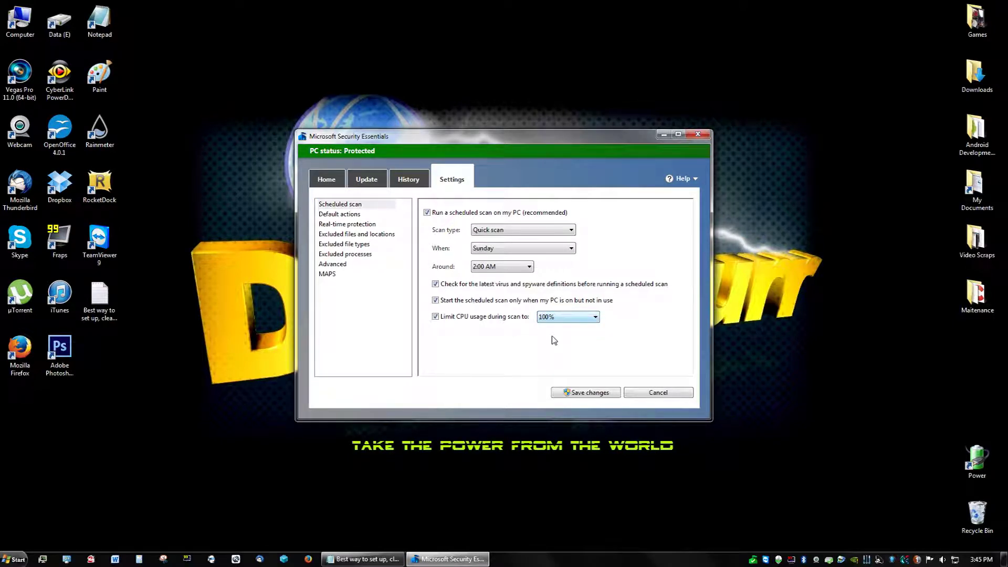
pyautogui.click(575, 395)
# Step: Select the Full scan option on the Security Essentials Home page
pyautogui.click(339, 182)
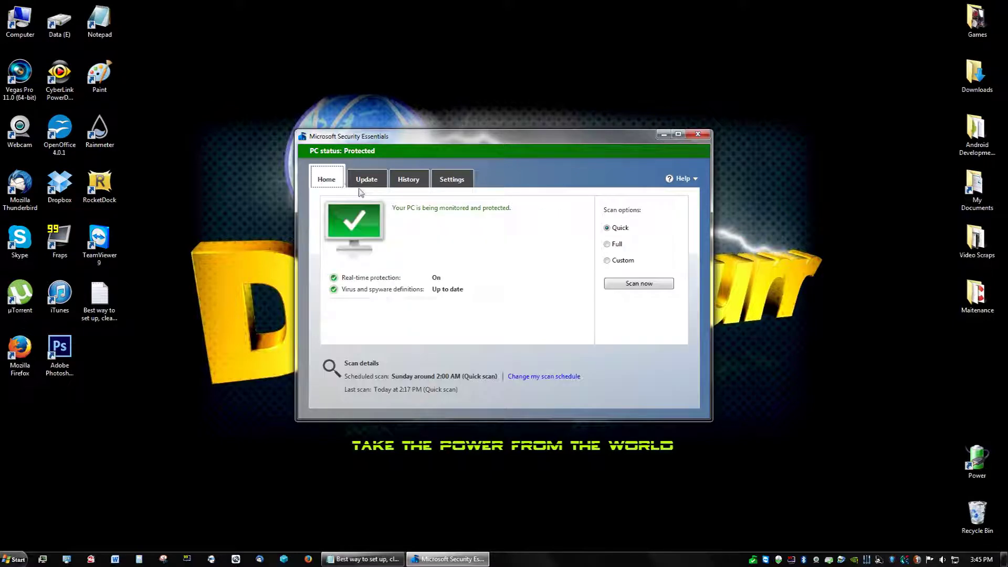
pyautogui.click(608, 245)
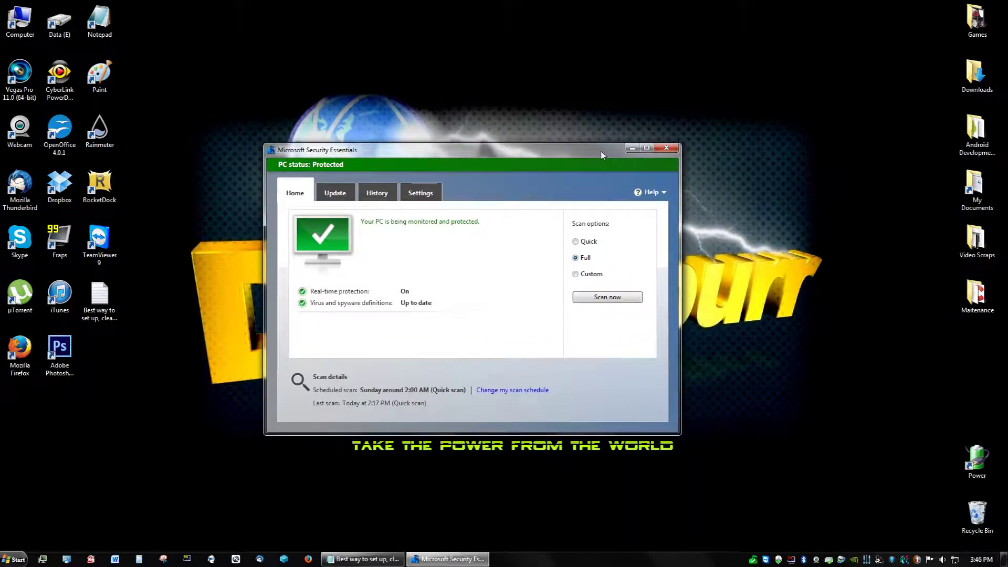
pyautogui.moveTo(602, 155); pyautogui.dragTo(611, 150)
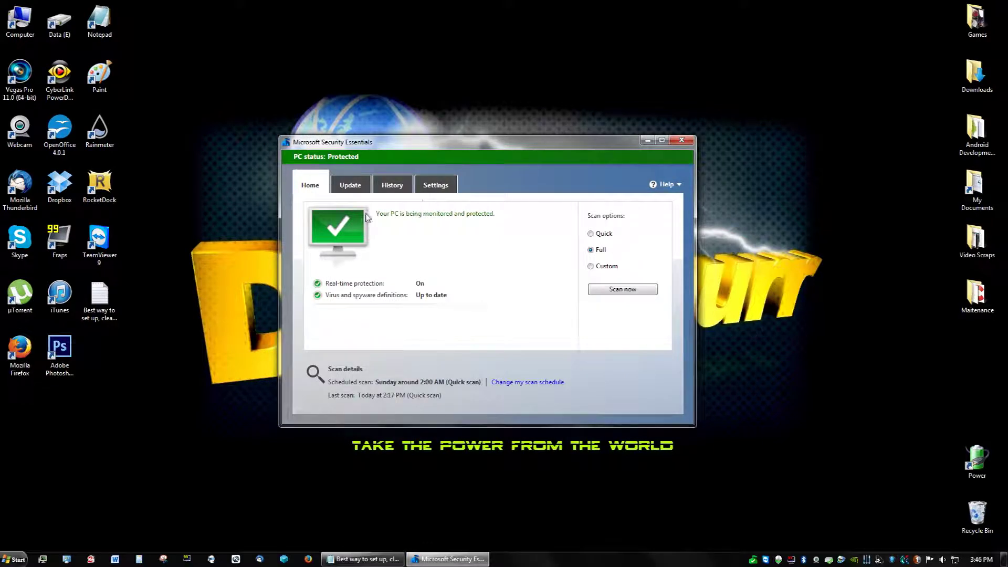
pyautogui.click(394, 187)
pyautogui.click(326, 184)
# Step: Close Security Essentials, search 'micro' in the Start menu, then dismiss it back to the desktop
pyautogui.click(686, 146)
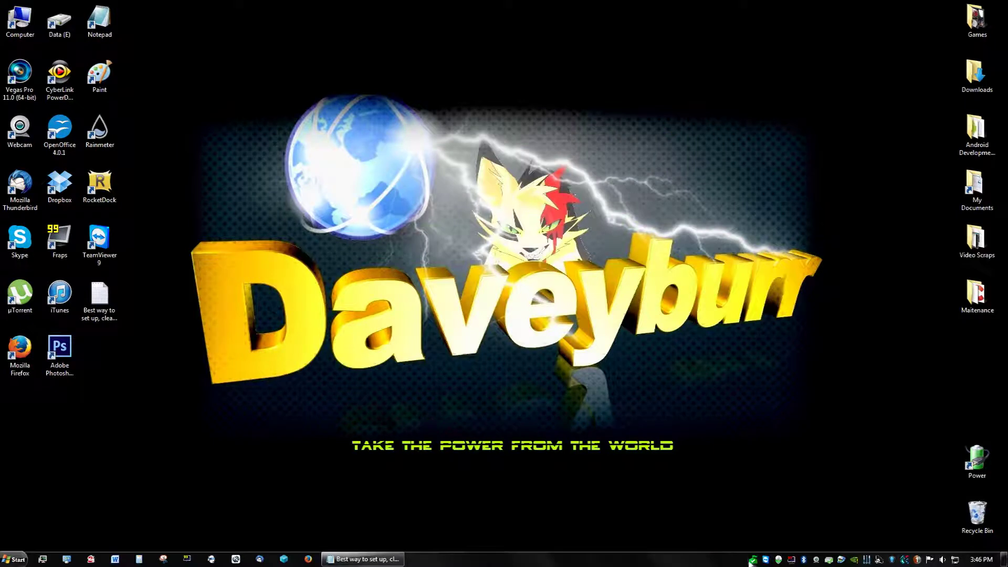
pyautogui.click(15, 559)
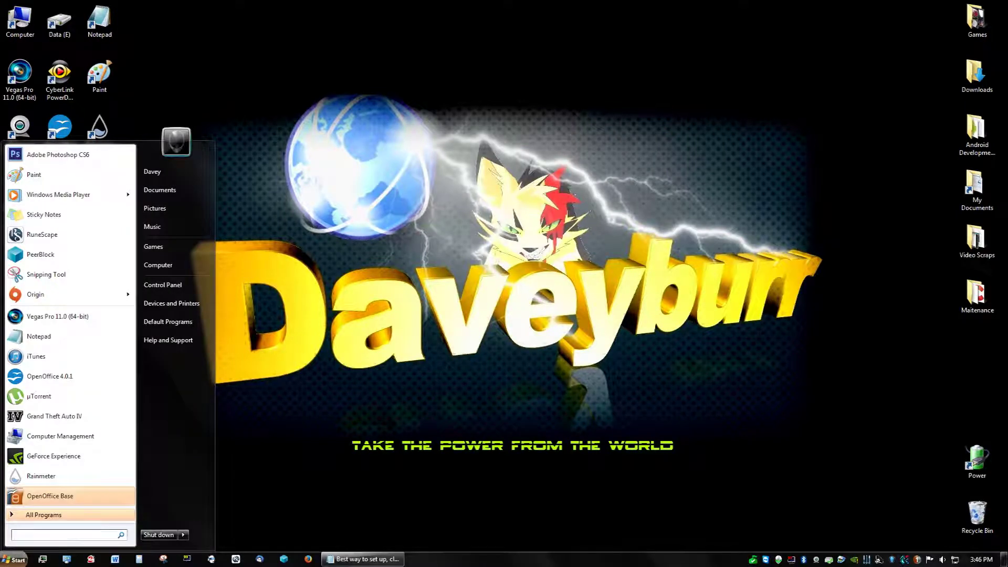
pyautogui.write('micro')
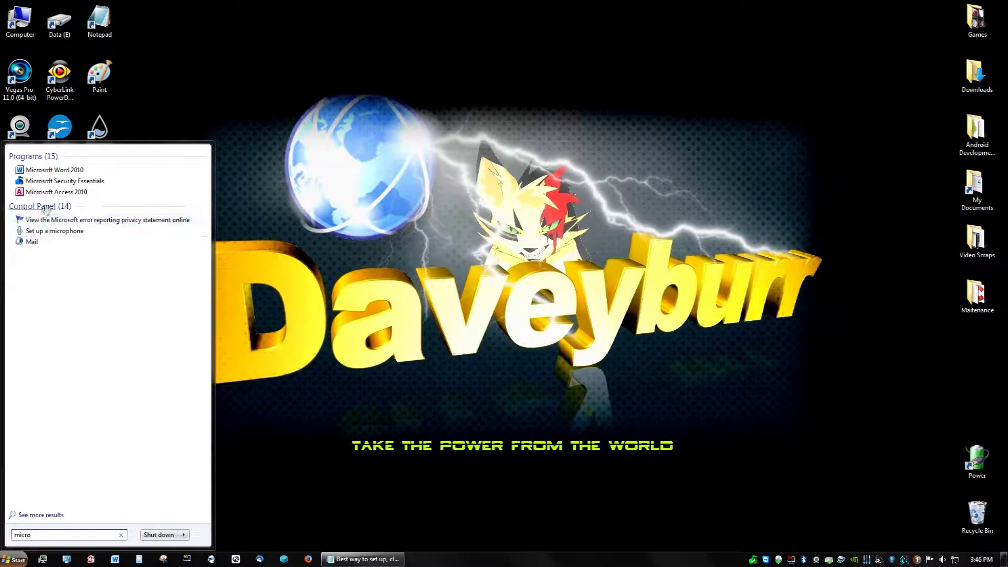
pyautogui.click(449, 242)
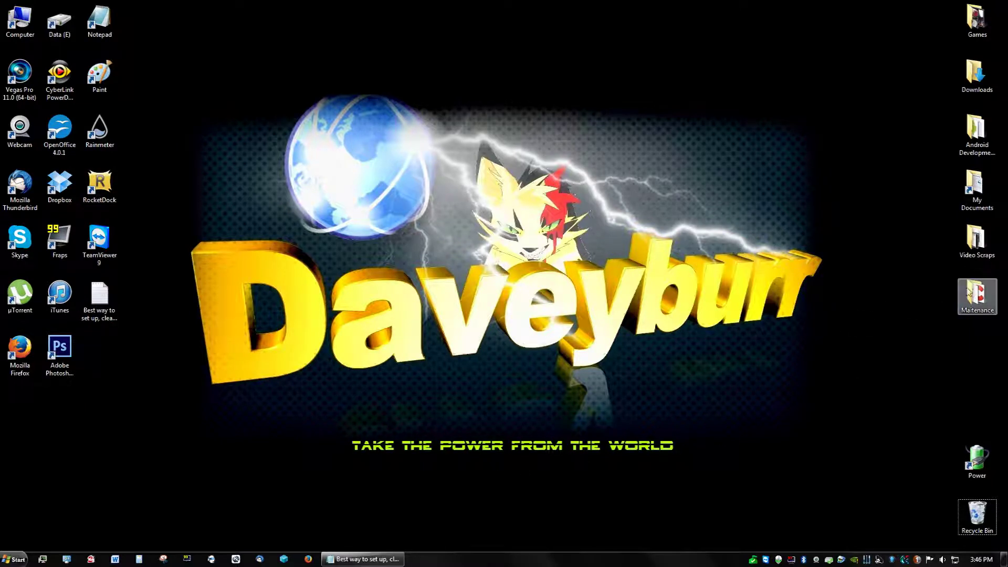
pyautogui.click(984, 302)
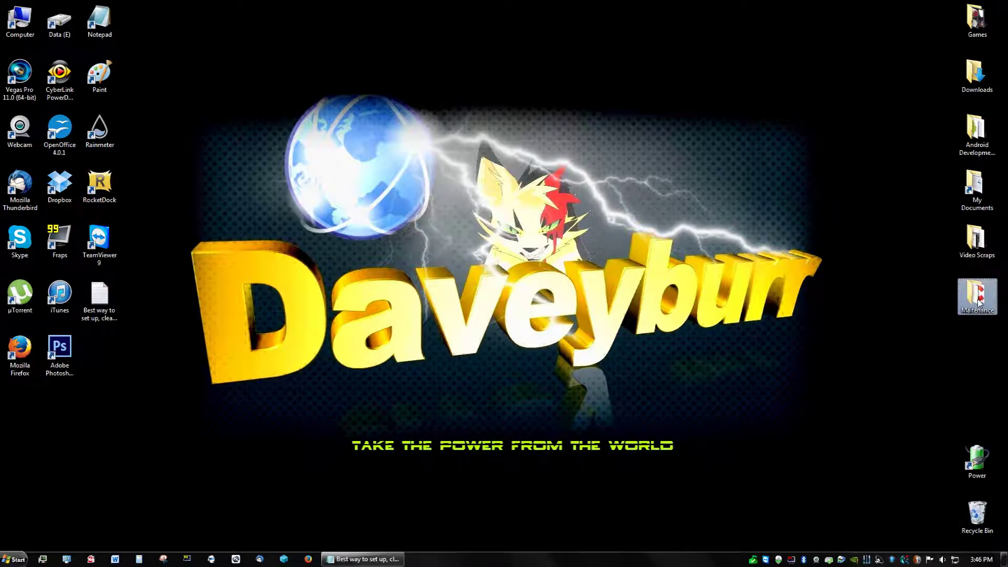
pyautogui.click(783, 324)
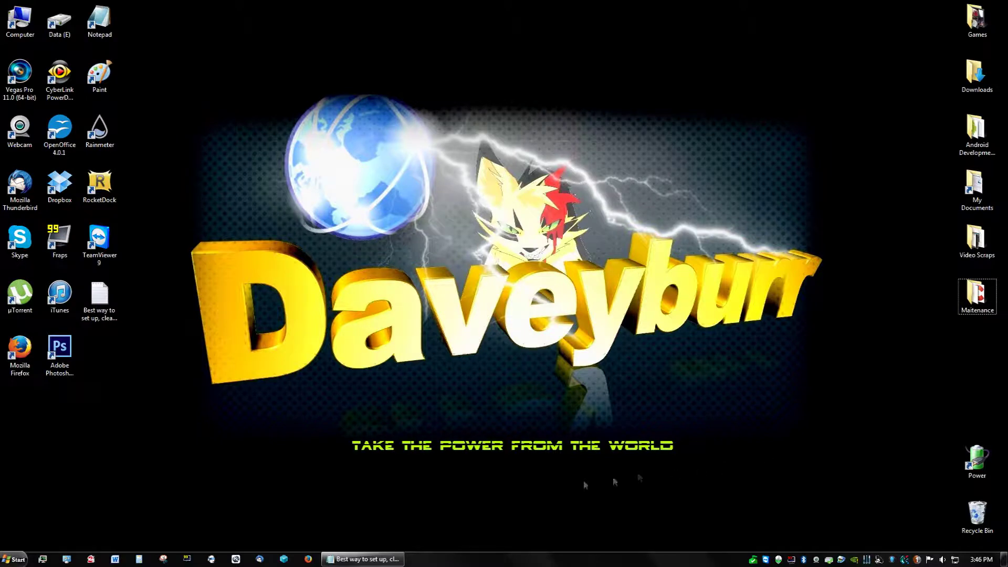
pyautogui.click(362, 559)
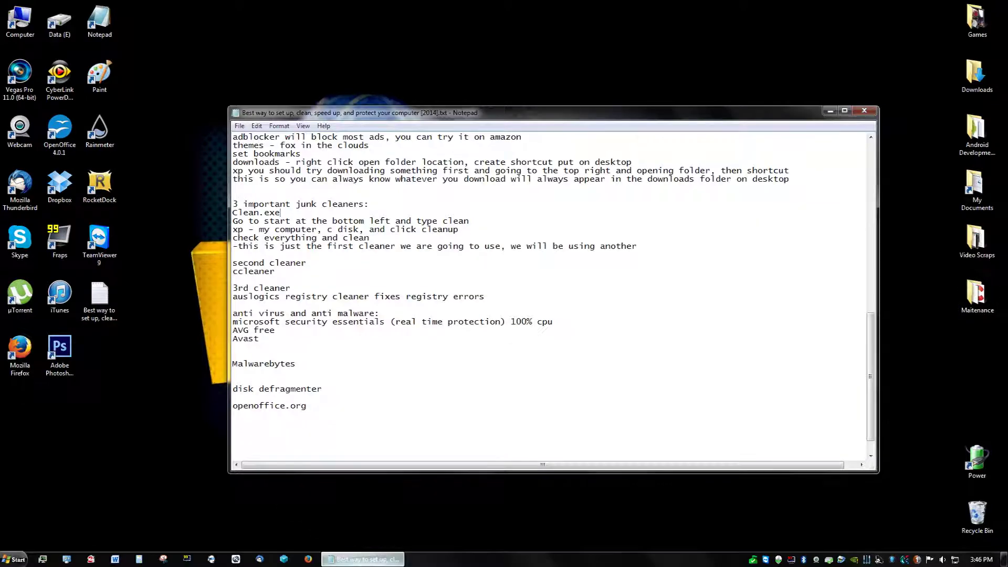
pyautogui.click(363, 559)
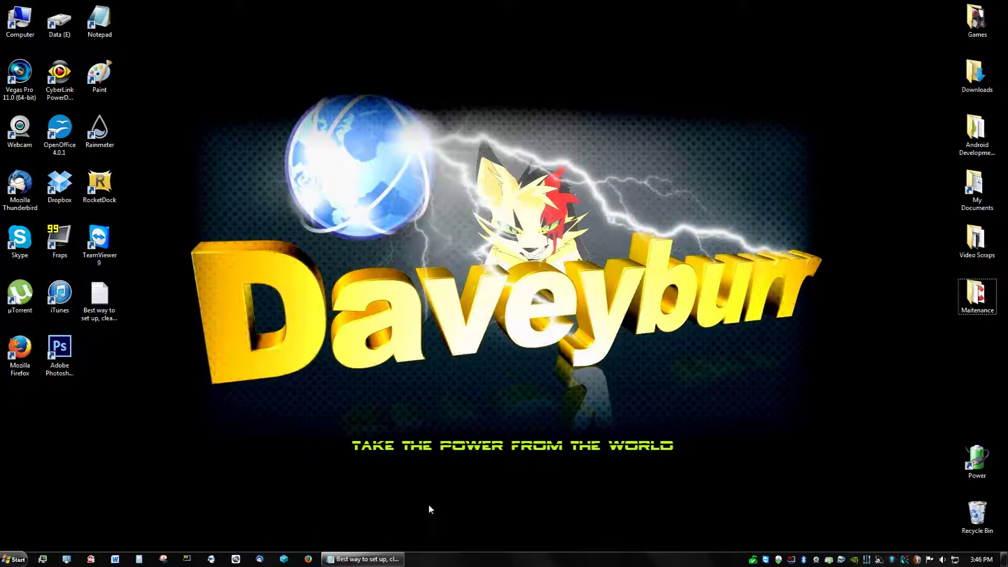
pyautogui.rightClick(387, 560)
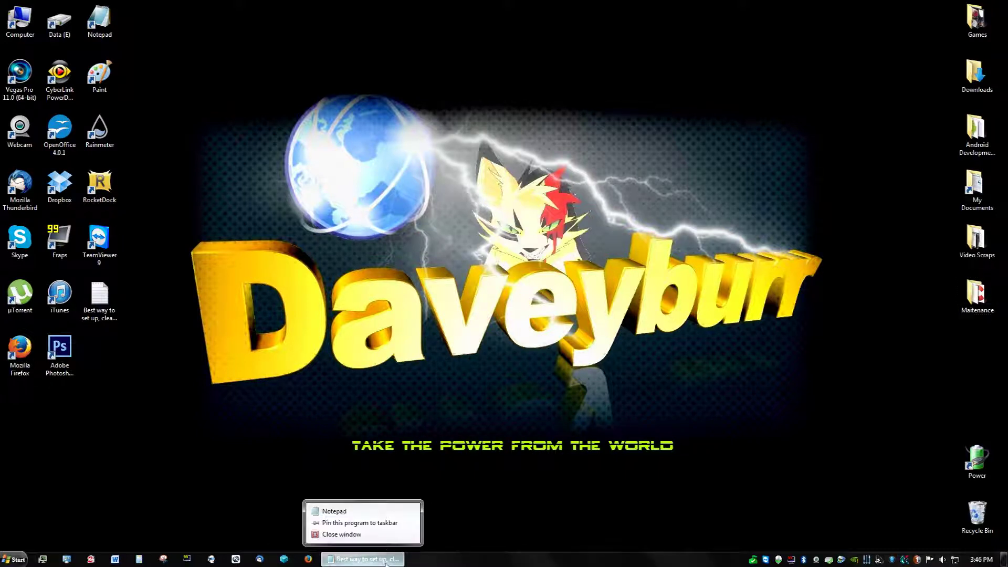
pyautogui.click(554, 400)
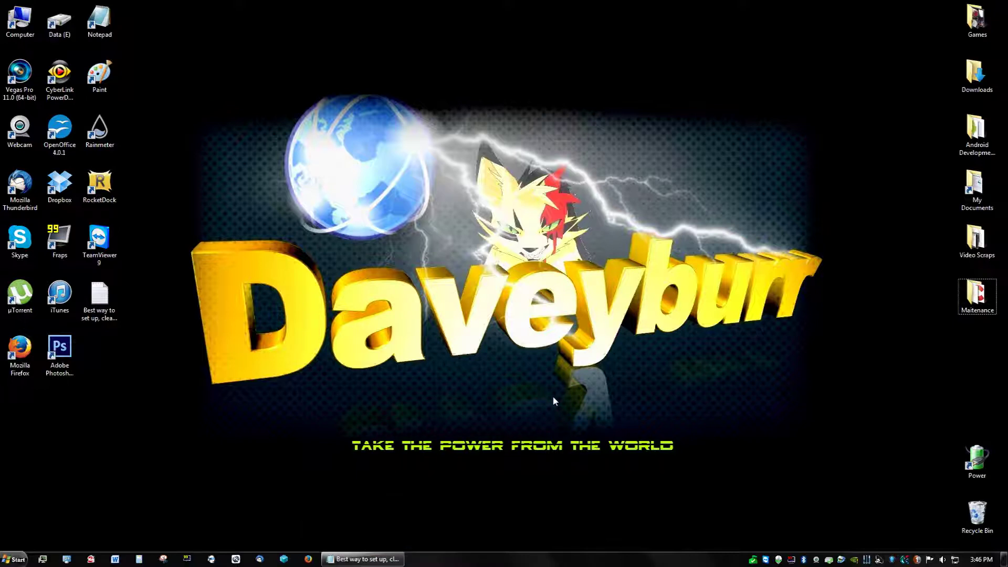
pyautogui.rightClick(754, 560)
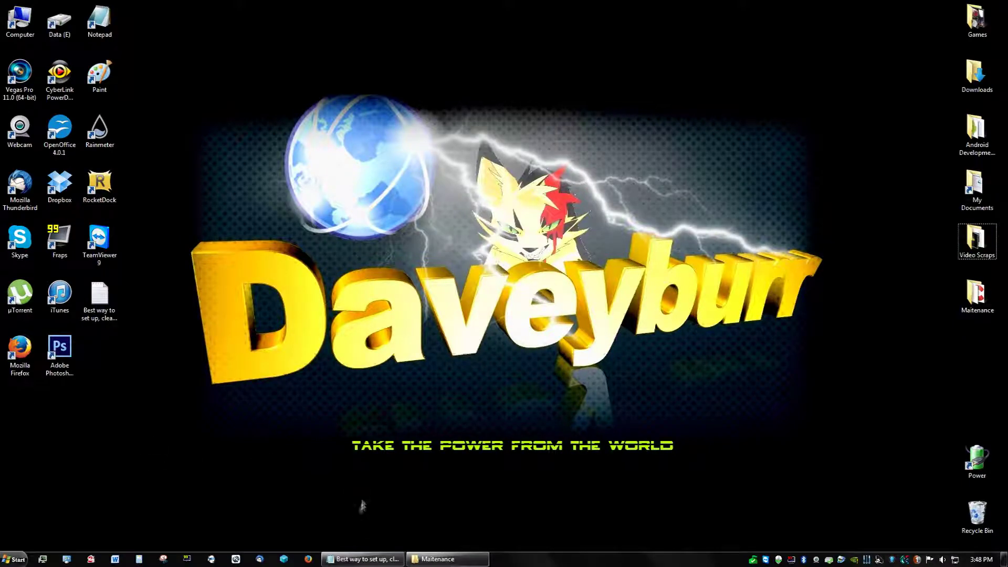
# Step: Google 'malwarebytes', start the Free Version download, cancel saving the installer, and minimize Firefox
pyautogui.click(313, 561)
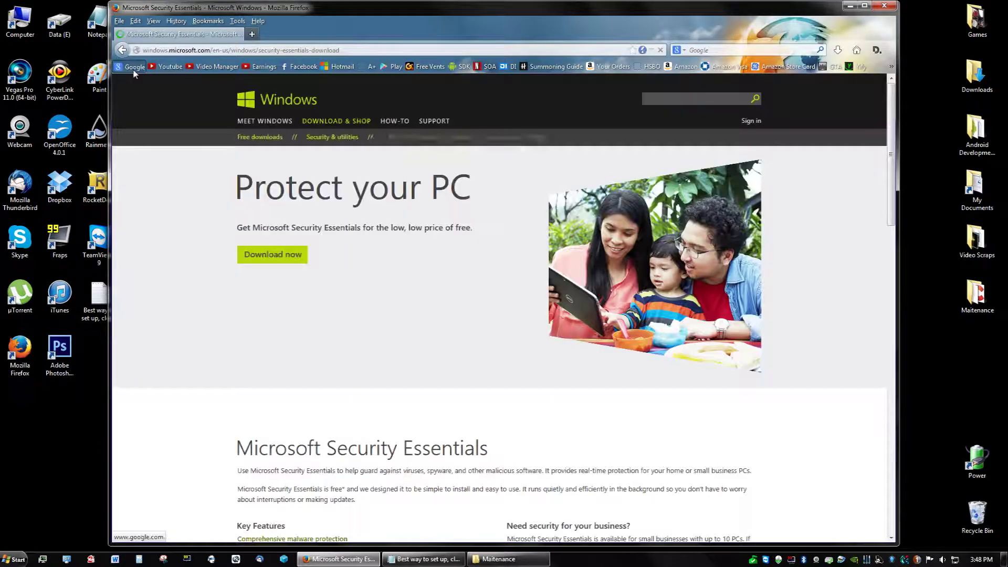
pyautogui.click(135, 69)
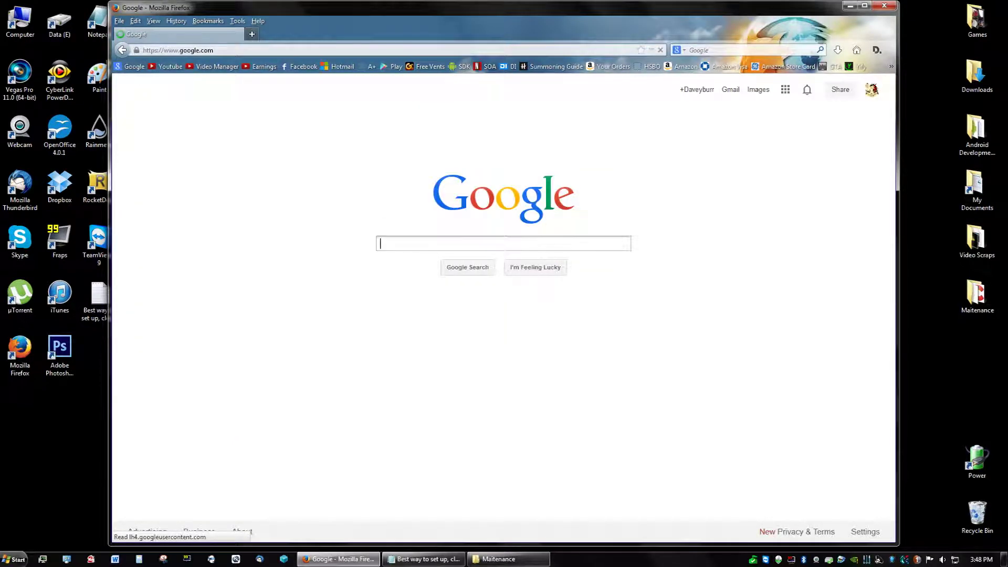
pyautogui.write('malwareb')
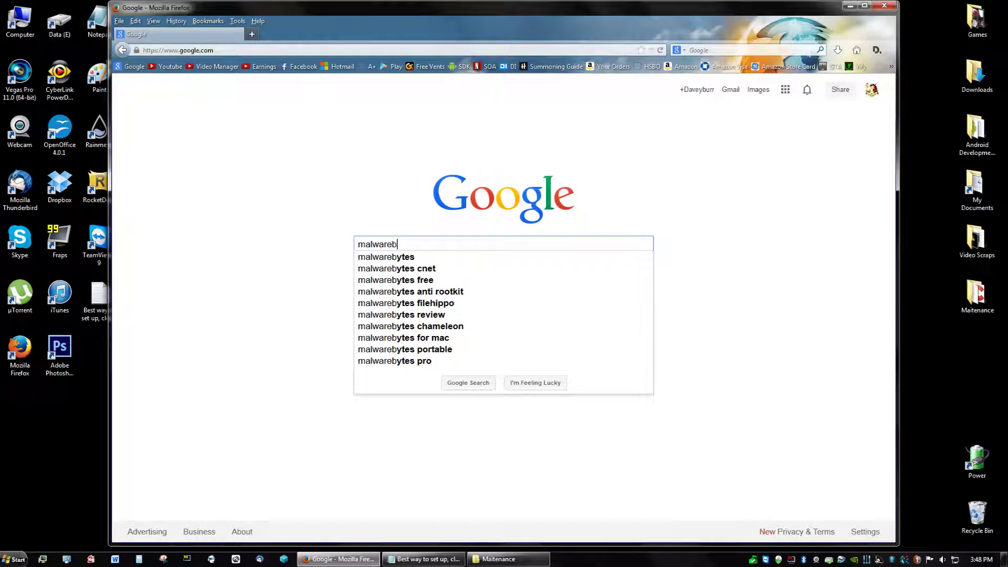
pyautogui.write('ytes')
pyautogui.press('Return')
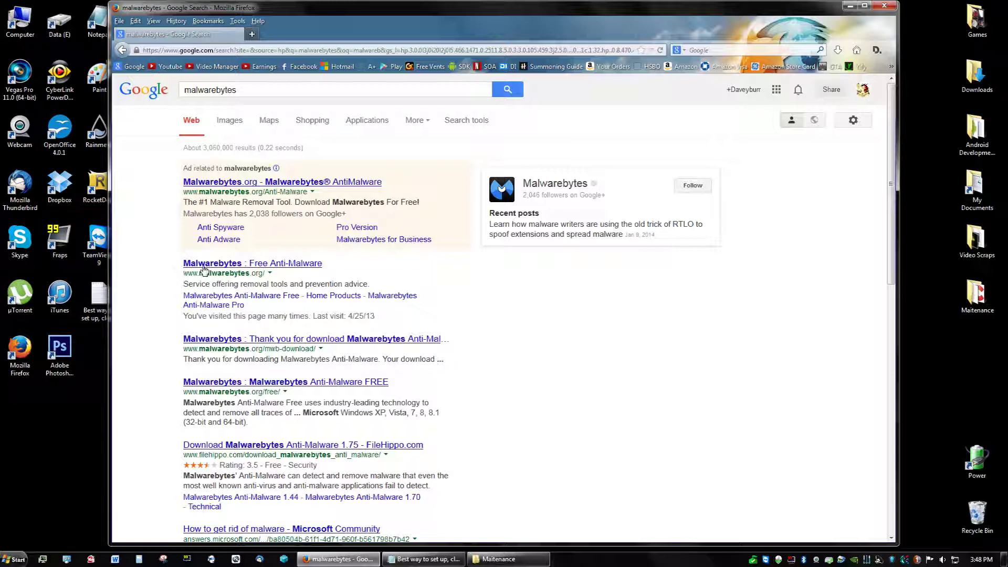
pyautogui.click(204, 265)
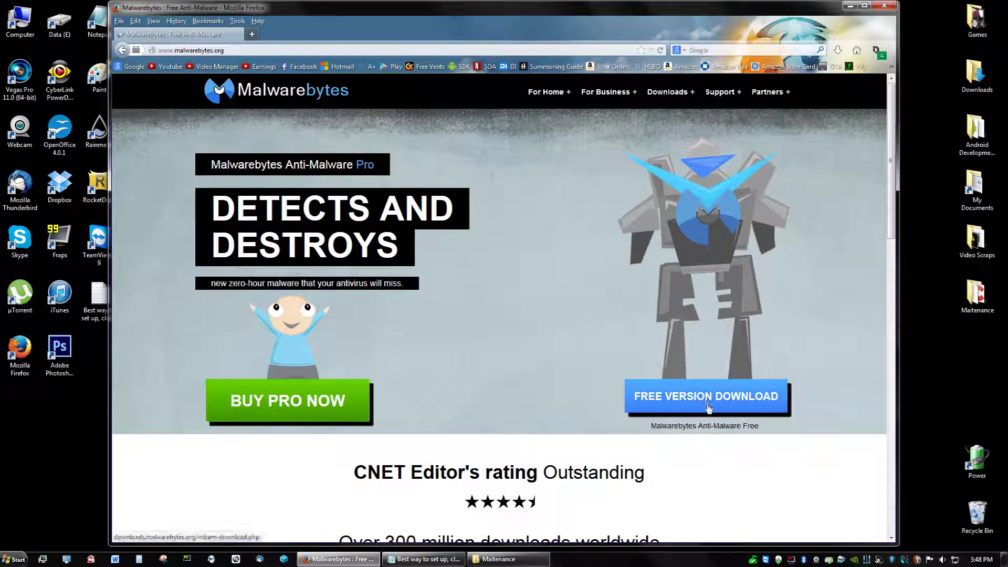
pyautogui.click(735, 409)
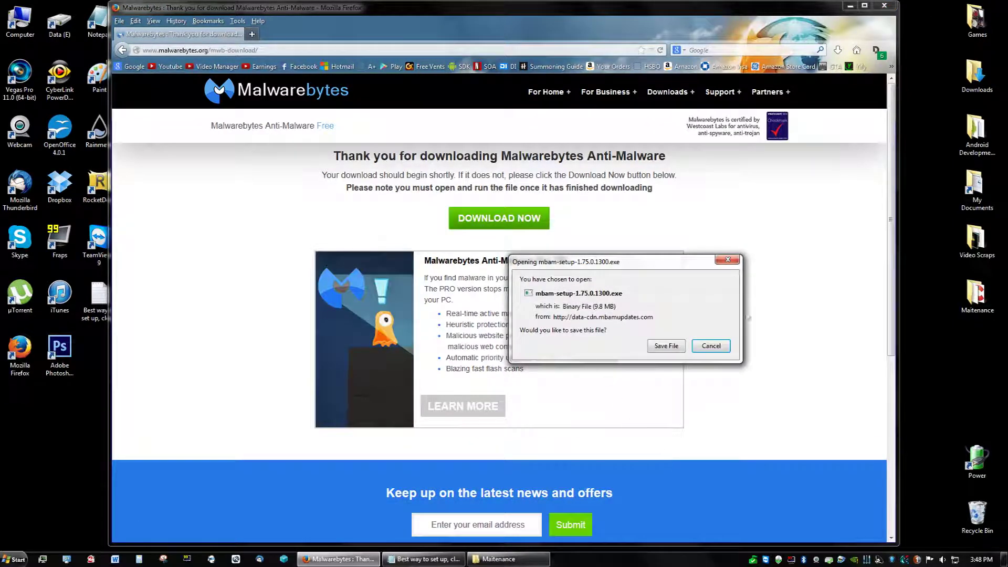
pyautogui.click(711, 346)
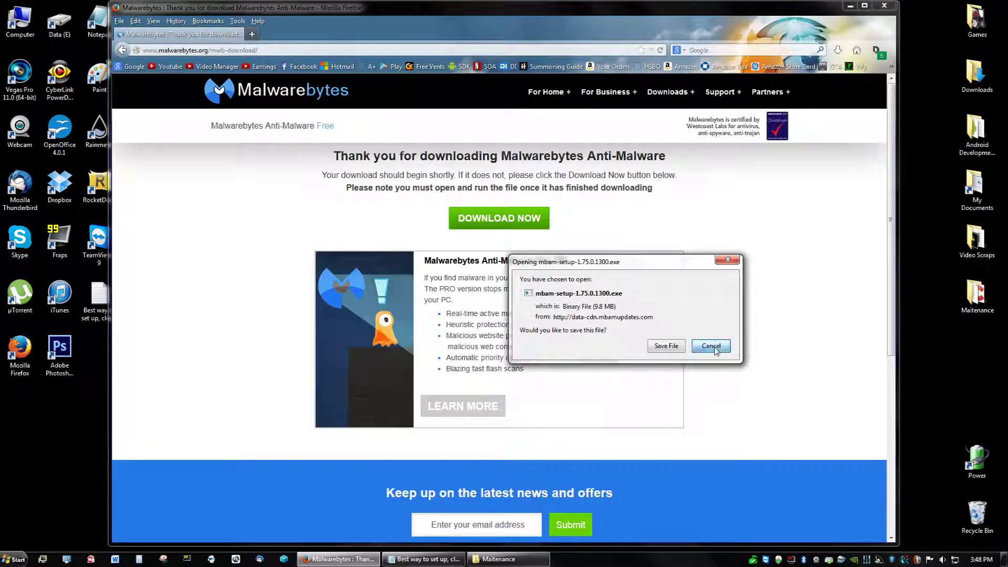
pyautogui.click(850, 6)
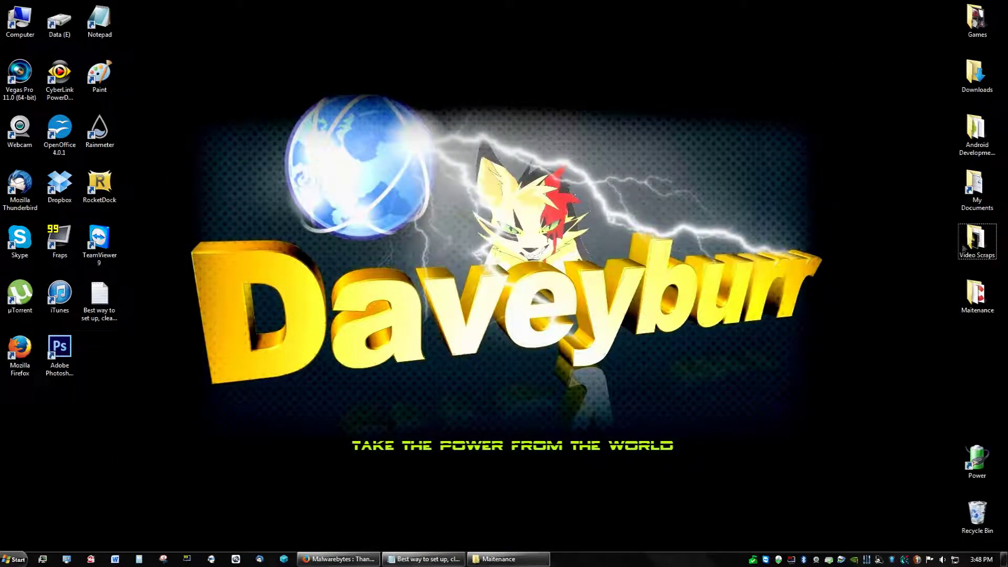
# Step: Launch Malwarebytes Anti-Malware from the Maitenance folder shortcut and bring its window to the front
pyautogui.doubleClick(974, 313)
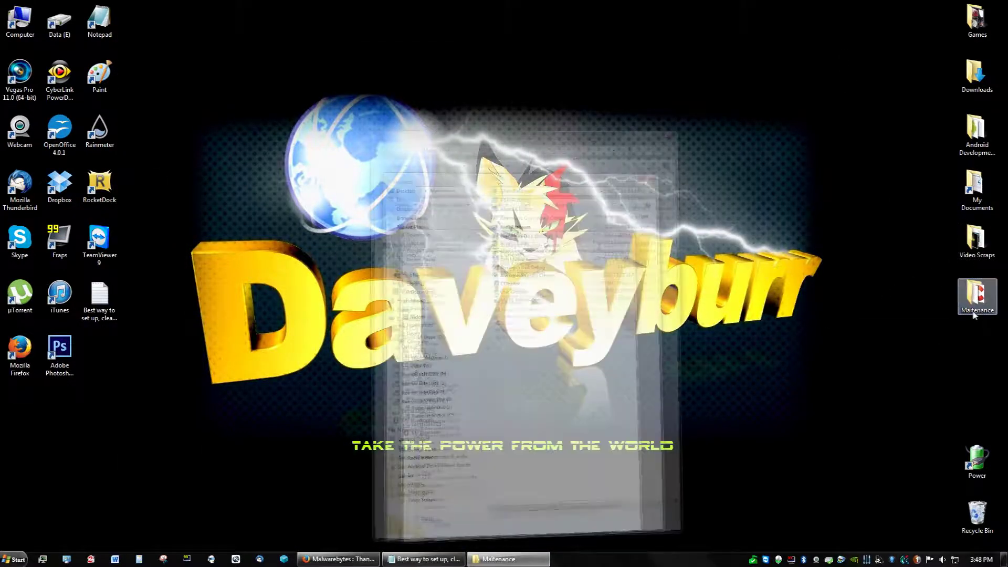
pyautogui.doubleClick(528, 168)
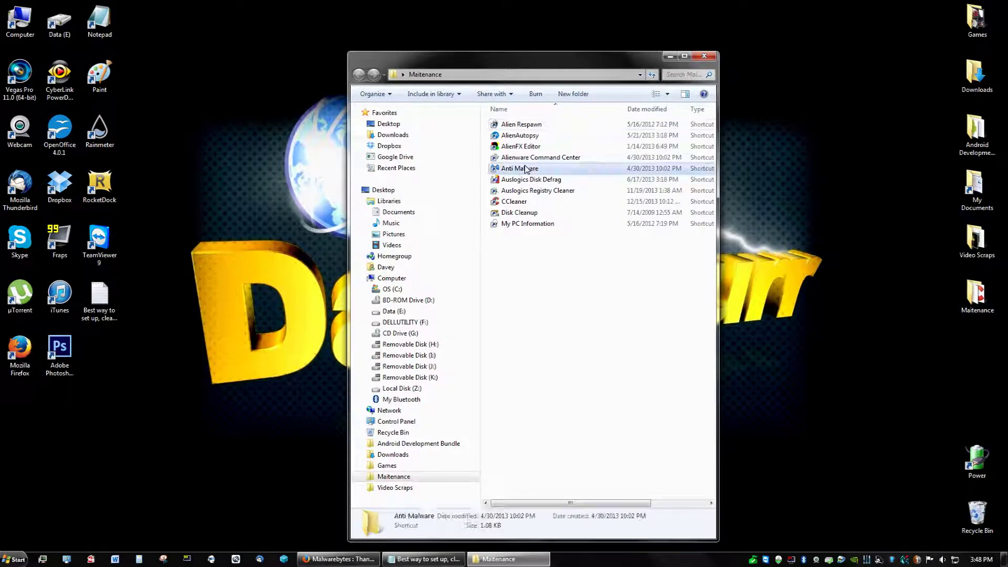
pyautogui.click(668, 57)
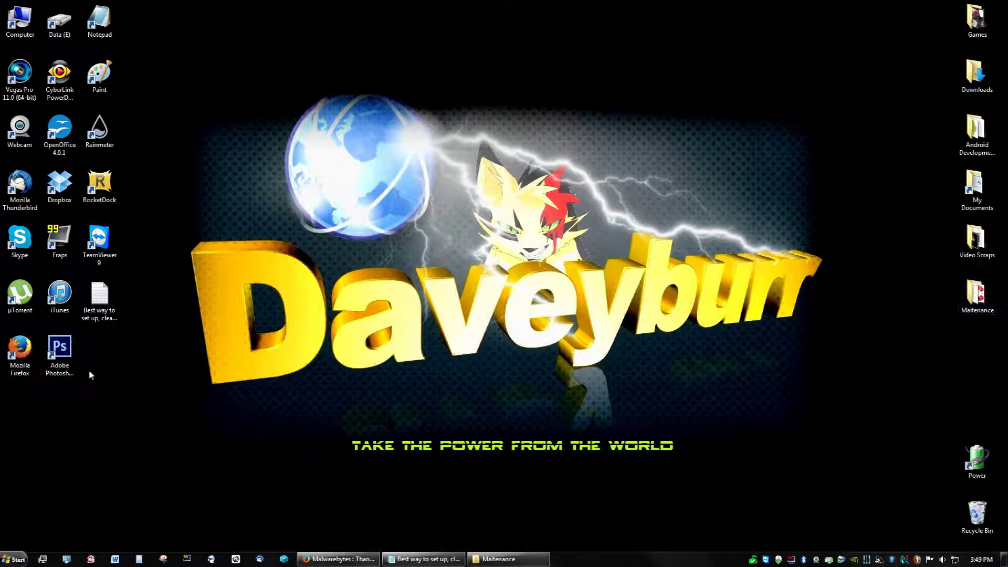
pyautogui.press('super')
pyautogui.press('super')
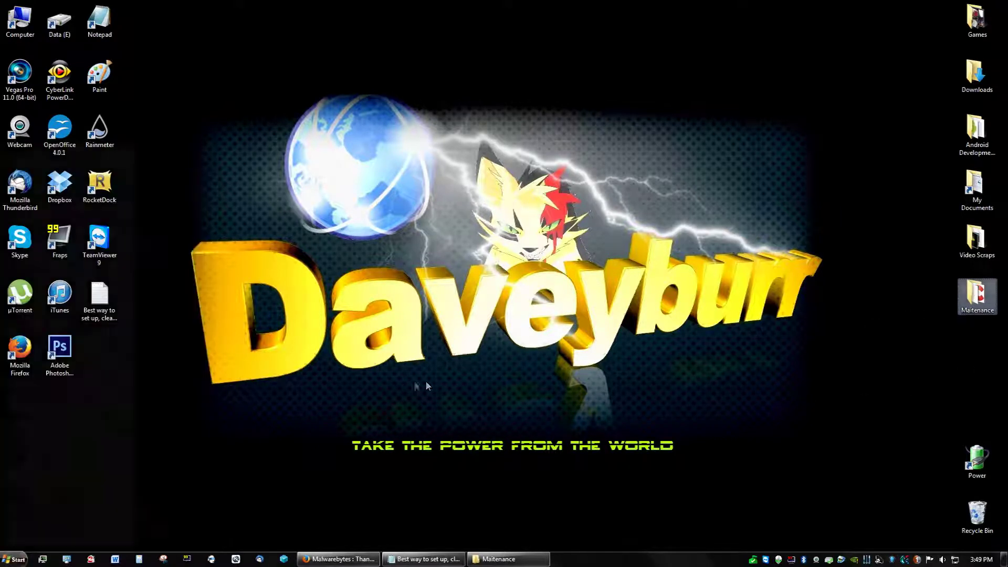
pyautogui.click(359, 561)
pyautogui.click(359, 561)
pyautogui.click(359, 561)
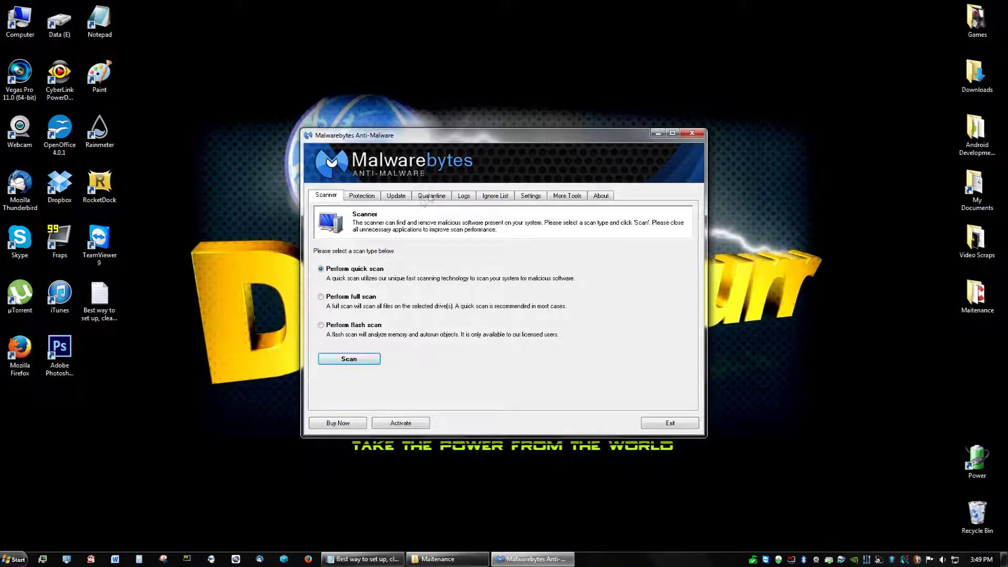
# Step: Try the full, quick and flash scan options on the Scanner page
pyautogui.click(343, 298)
pyautogui.click(333, 270)
pyautogui.click(337, 328)
# Step: View the Protection and Update pages, ending on Quarantine with its one PUP file
pyautogui.click(374, 196)
pyautogui.click(397, 198)
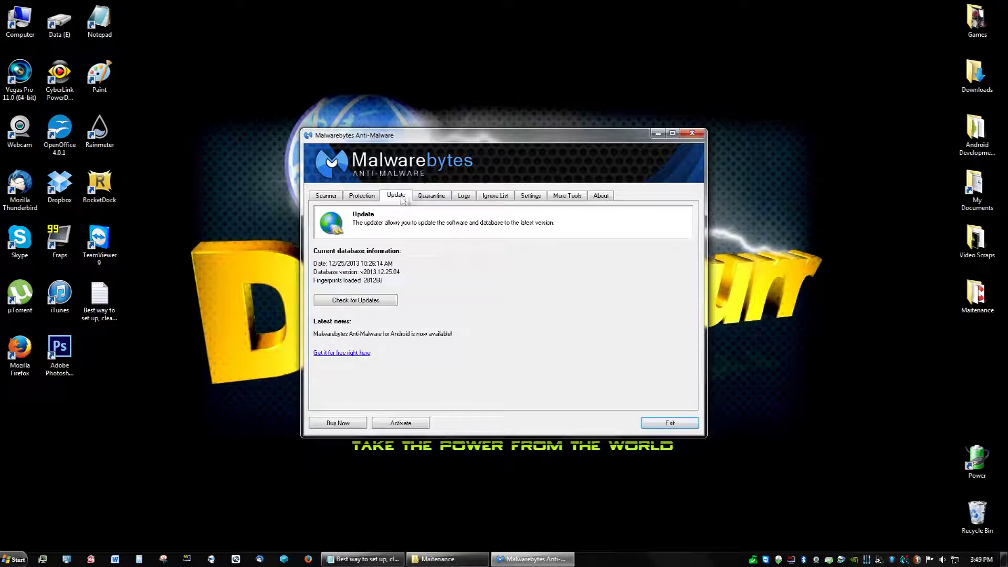
pyautogui.click(433, 197)
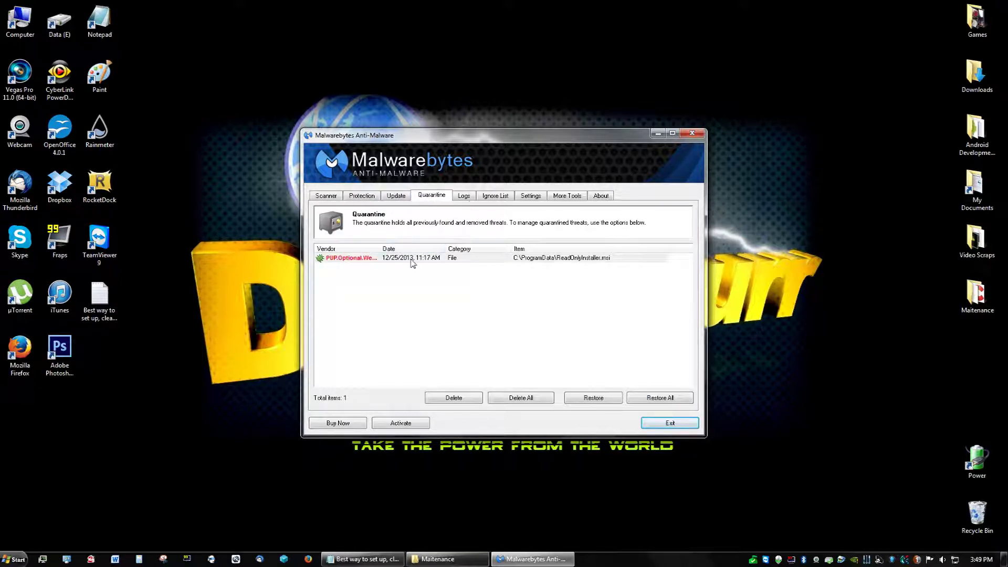
# Step: Select the PUP.Optional.WeCare.A entry and widen the Vendor column to read its full name
pyautogui.click(506, 259)
pyautogui.moveTo(380, 248); pyautogui.dragTo(395, 249)
pyautogui.moveTo(464, 250); pyautogui.dragTo(406, 248)
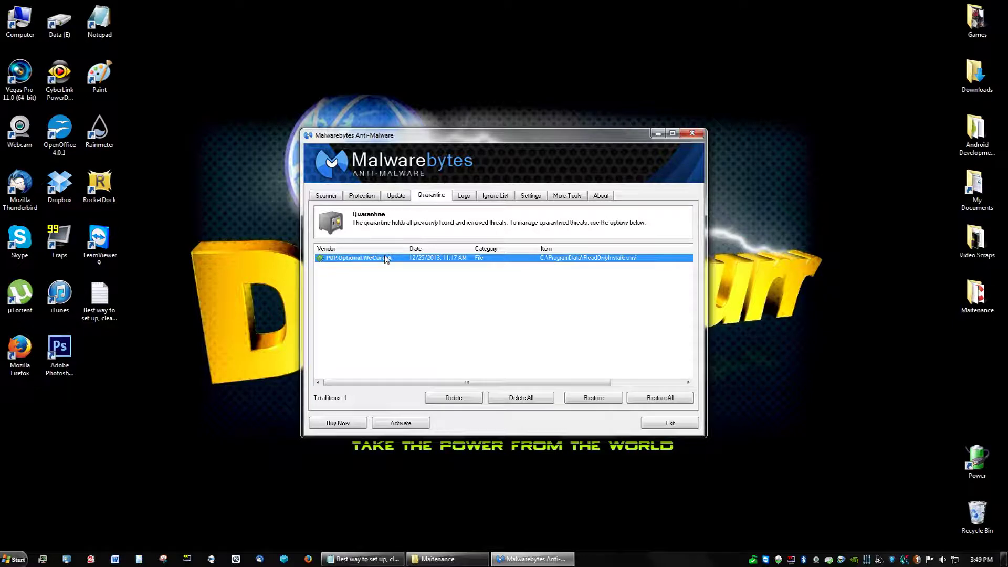
# Step: Delete the PUP.Optional.WeCare.A (ReadOnlyInstaller.msi) entry, leaving 0 items in quarantine
pyautogui.click(326, 195)
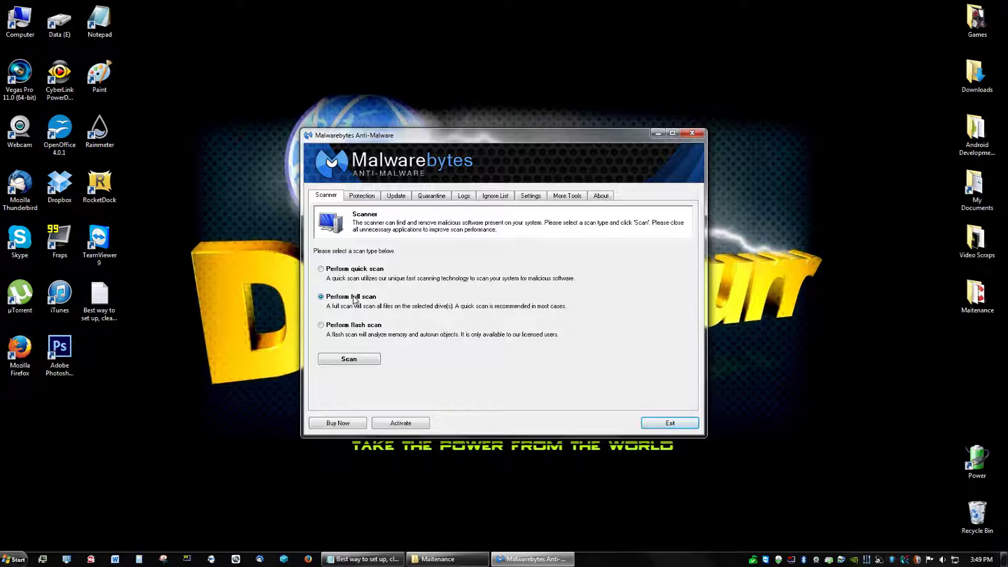
pyautogui.click(432, 196)
pyautogui.click(353, 259)
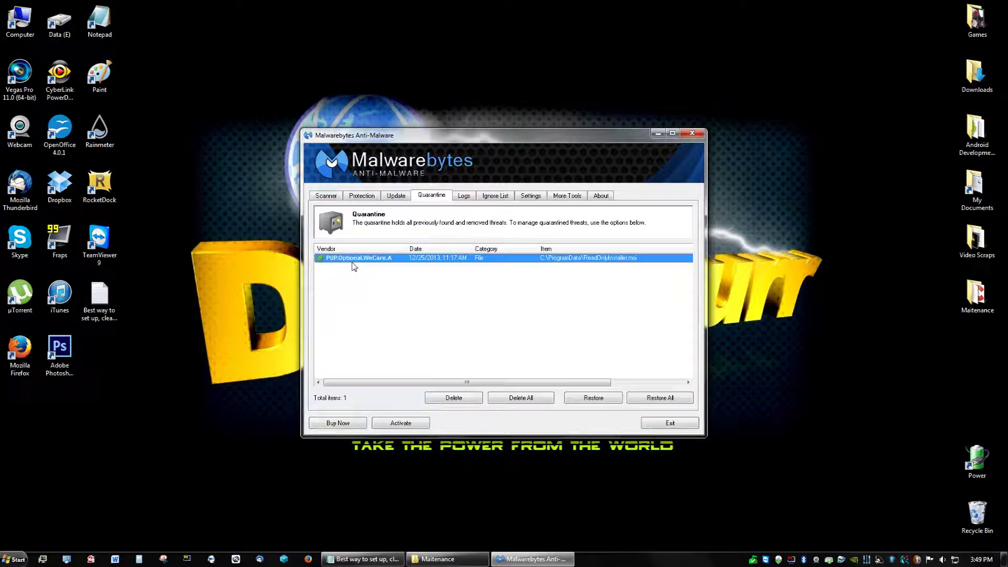
pyautogui.click(460, 401)
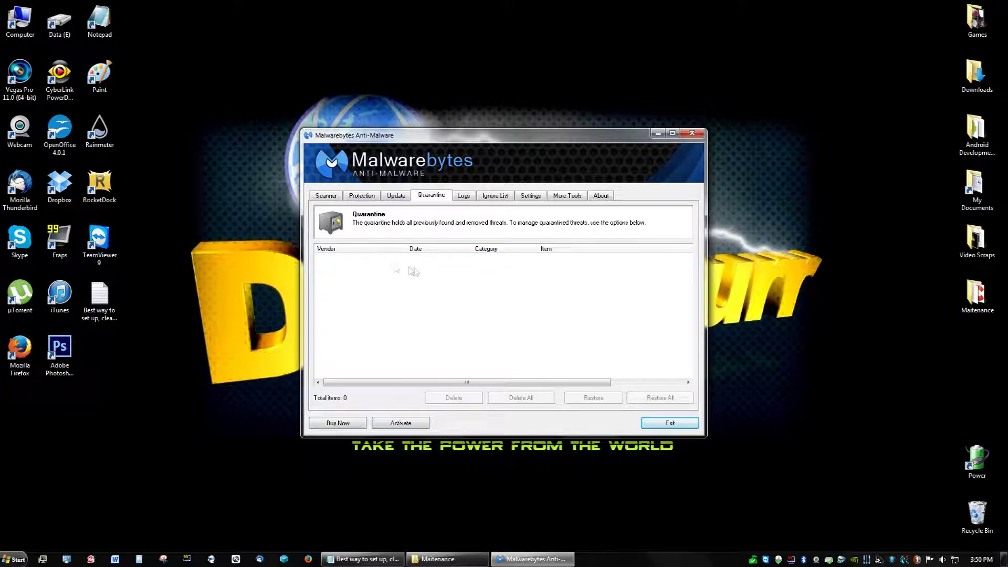
# Step: Confirm the quarantine is empty and open the list of scan logs
pyautogui.click(330, 198)
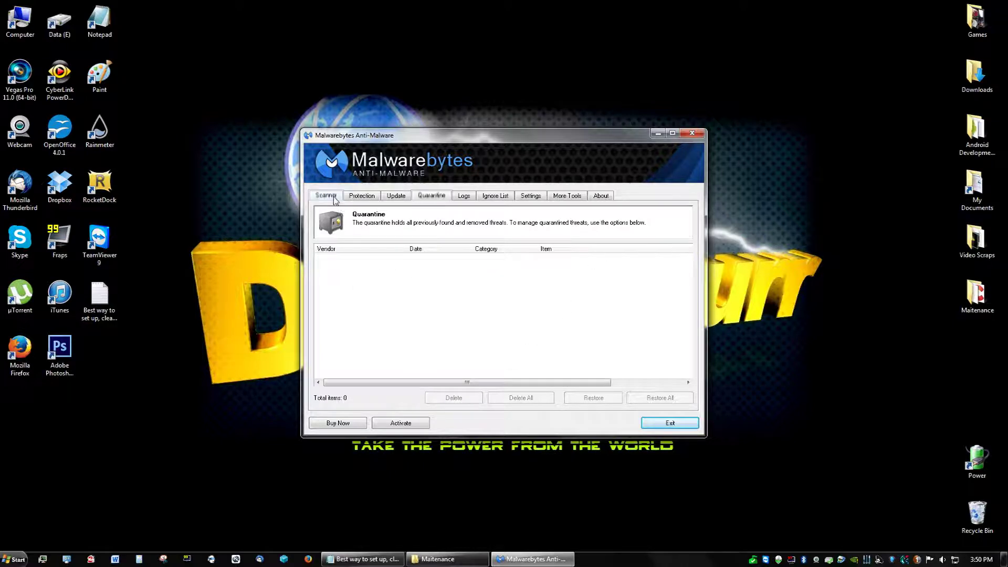
pyautogui.click(432, 197)
pyautogui.click(472, 198)
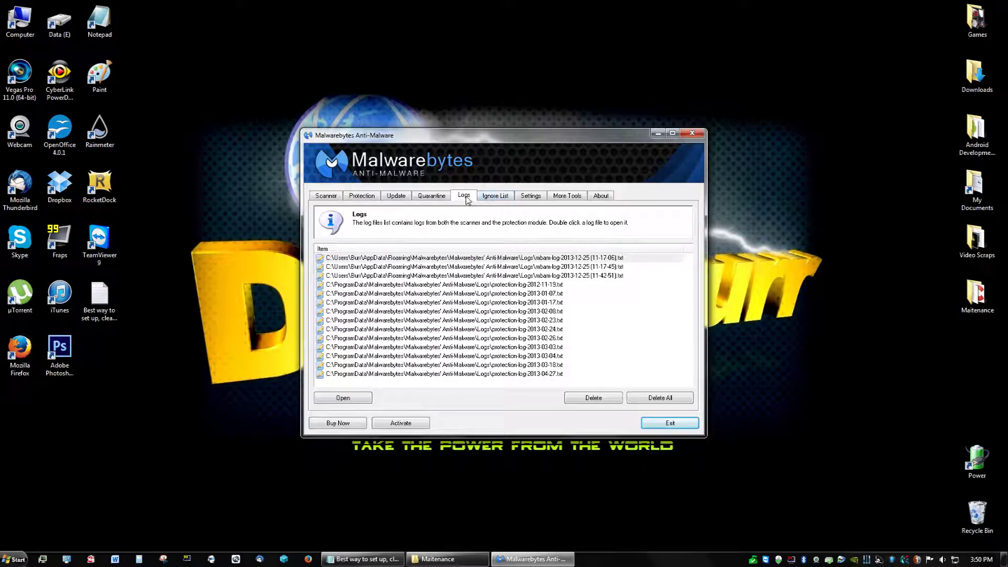
pyautogui.click(469, 198)
# Step: Read the most recent scanner log in Notepad, close it, and open the General Settings
pyautogui.click(478, 258)
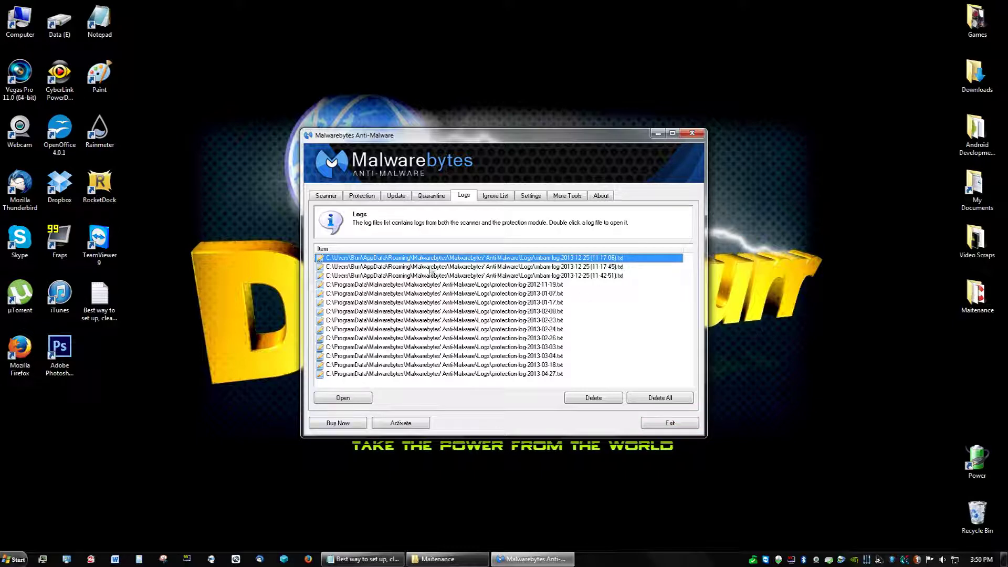
pyautogui.doubleClick(517, 259)
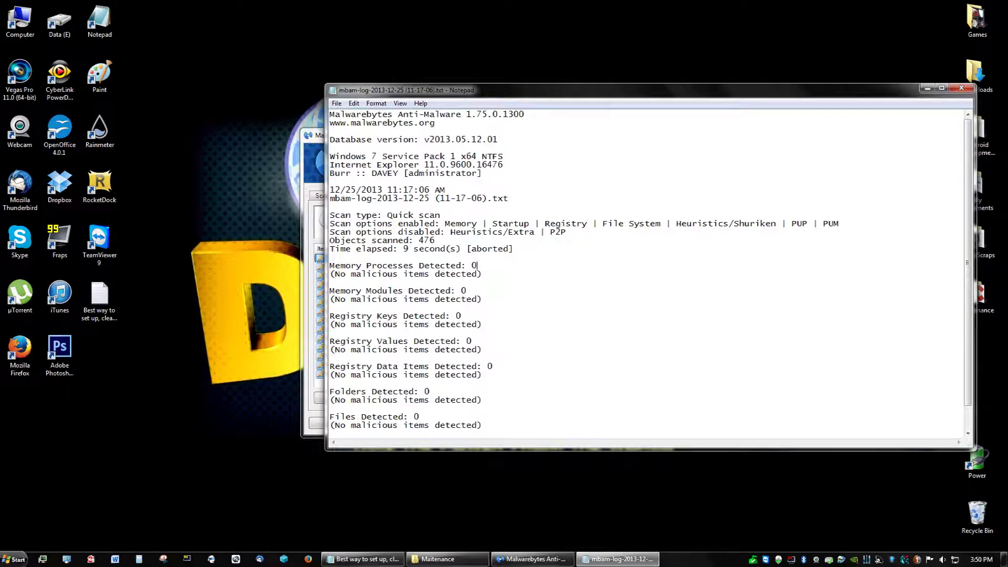
pyautogui.scroll(-1, 646, 273)
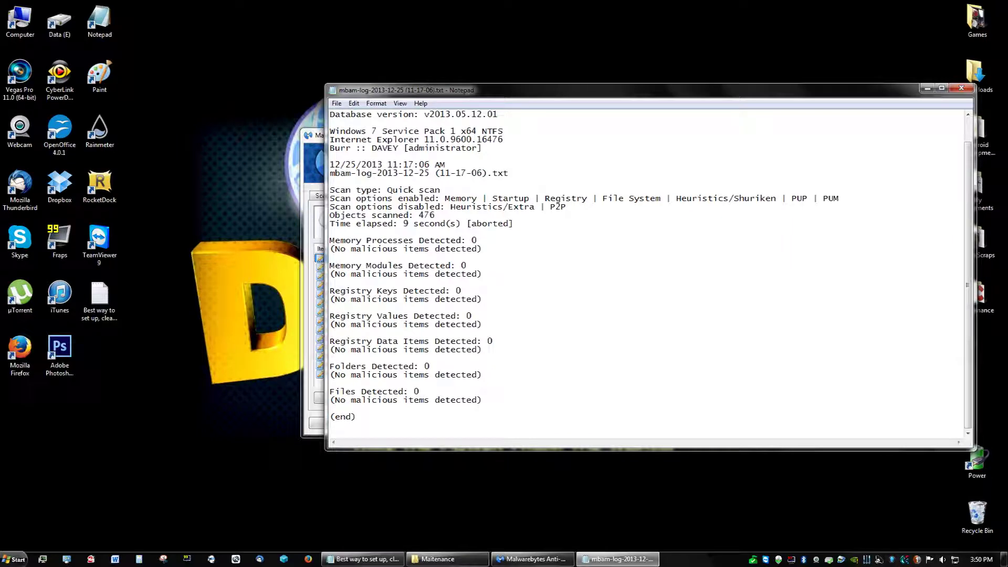
pyautogui.scroll(1, 646, 273)
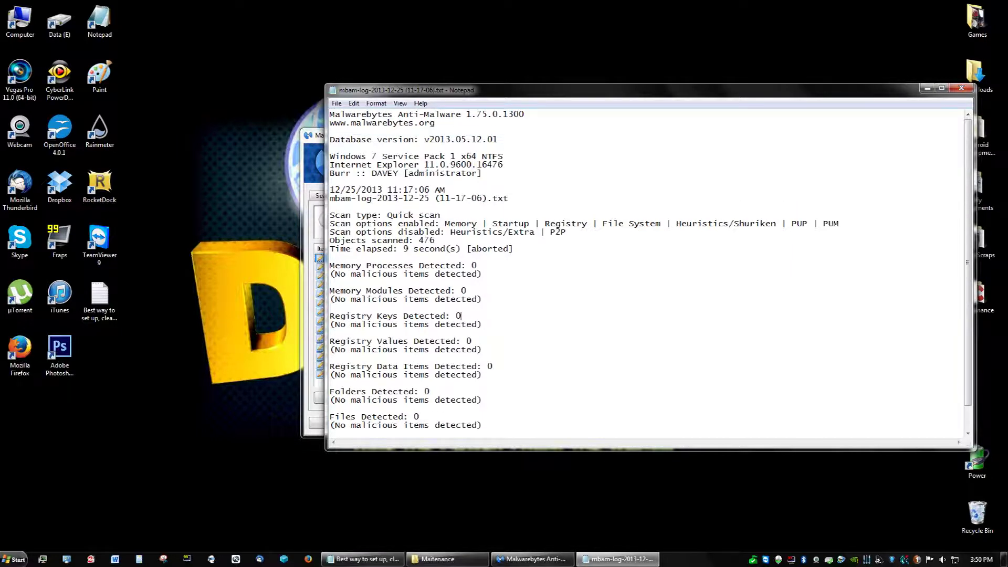
pyautogui.click(961, 88)
pyautogui.click(544, 197)
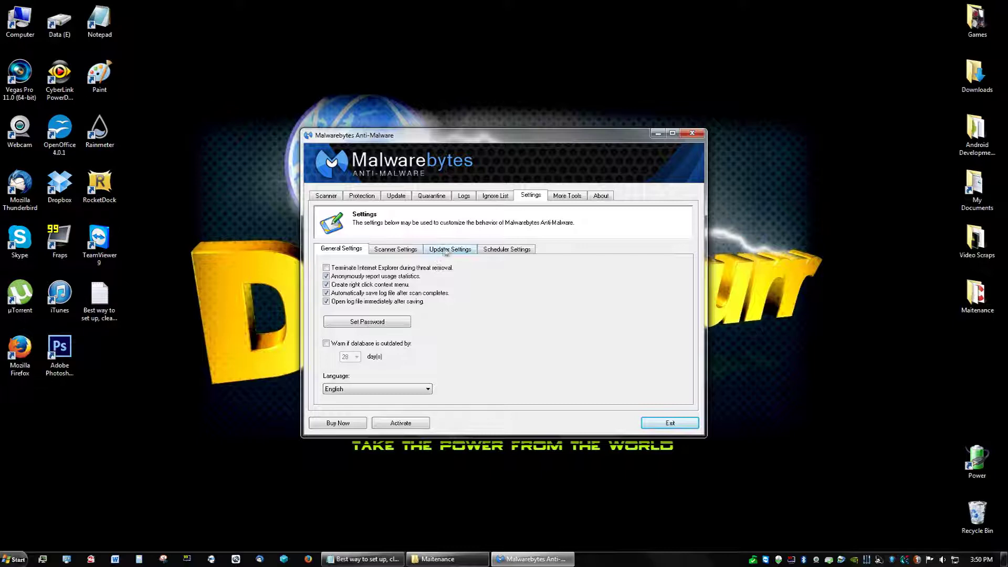
# Step: Review the Scanner, Updater and Scheduler settings, dismissing the licensed-users notice
pyautogui.click(410, 250)
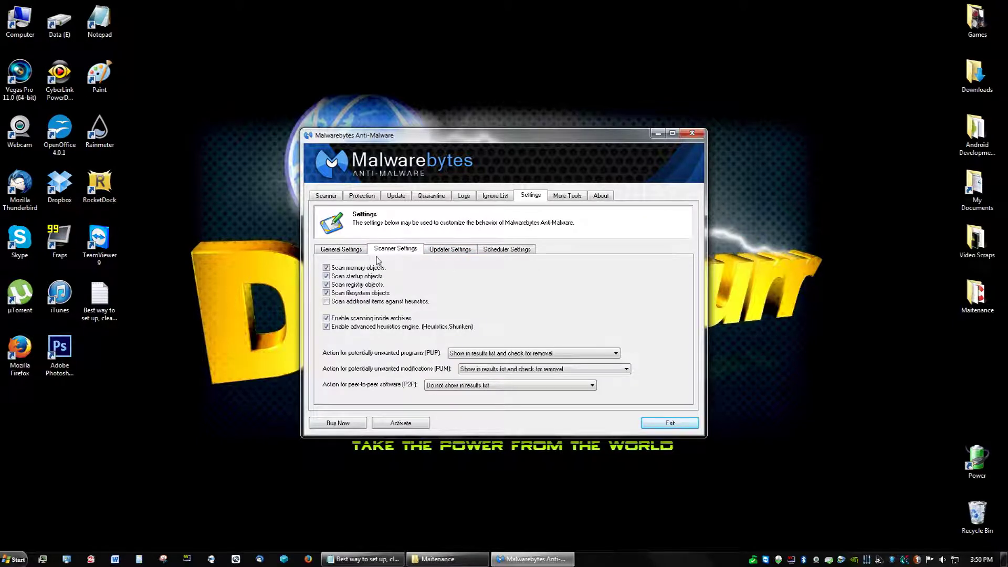
pyautogui.click(444, 250)
pyautogui.click(515, 250)
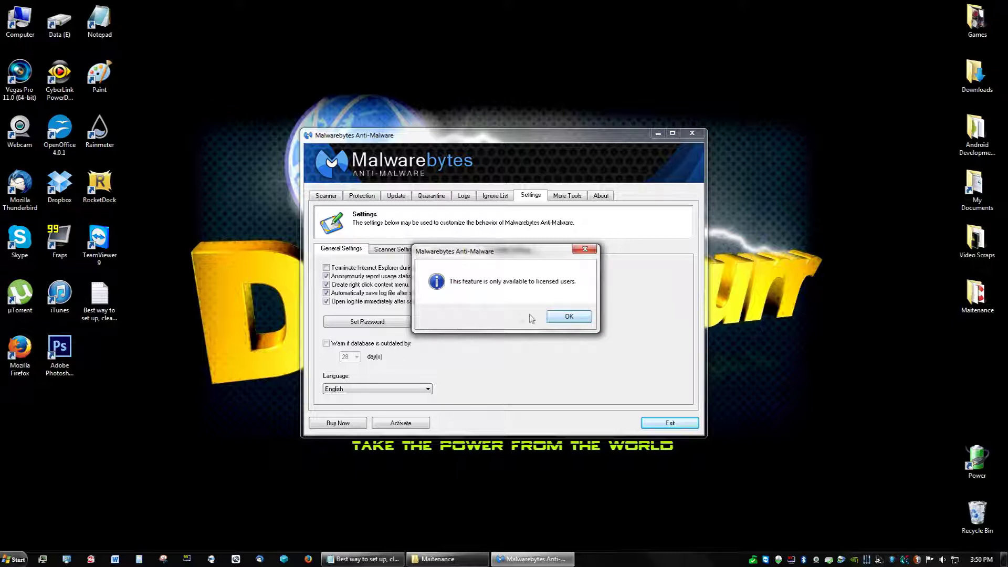
pyautogui.click(575, 322)
# Step: Look through the More Tools, Protection, Update, Scanner and About pages
pyautogui.click(569, 198)
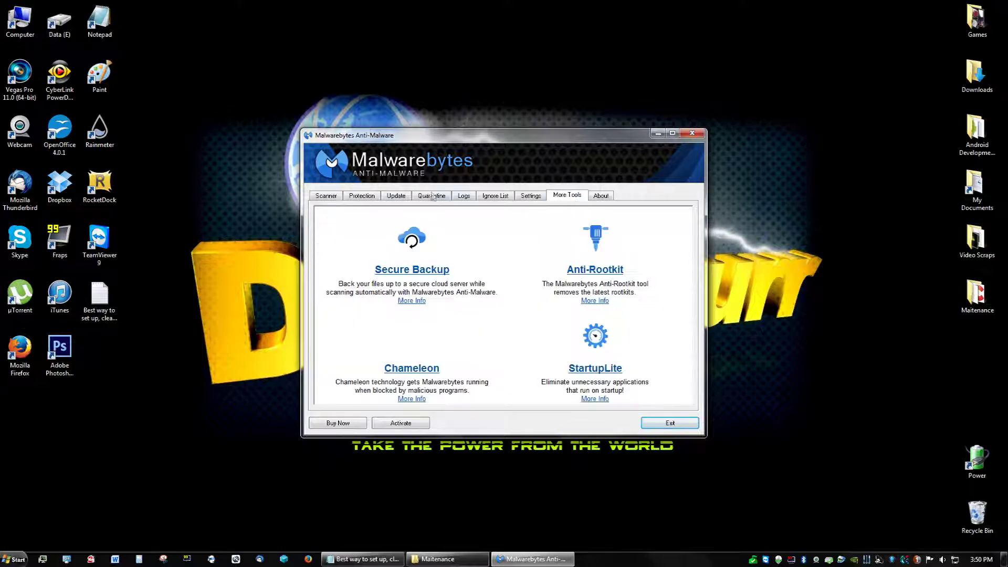
pyautogui.click(375, 199)
pyautogui.click(395, 197)
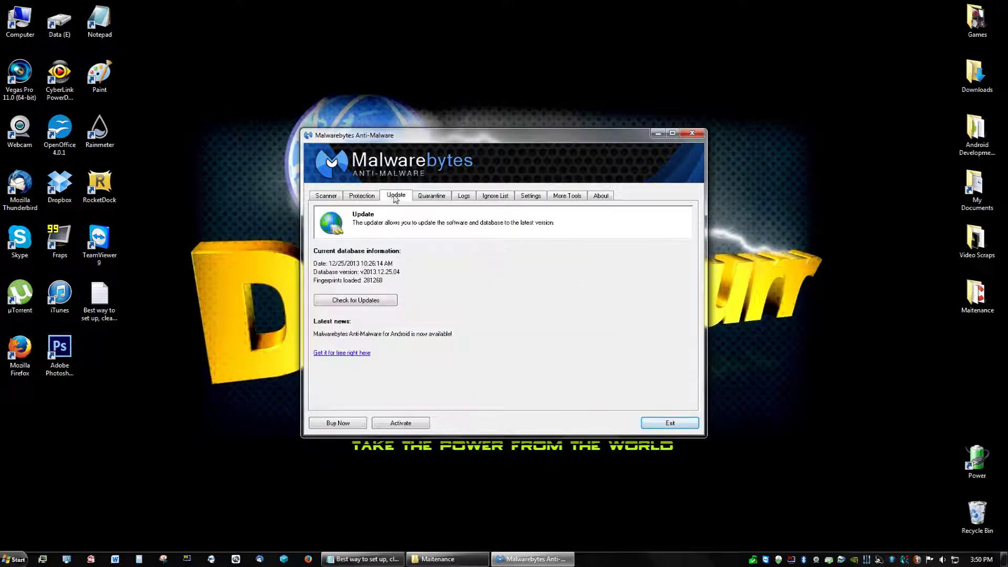
pyautogui.click(332, 198)
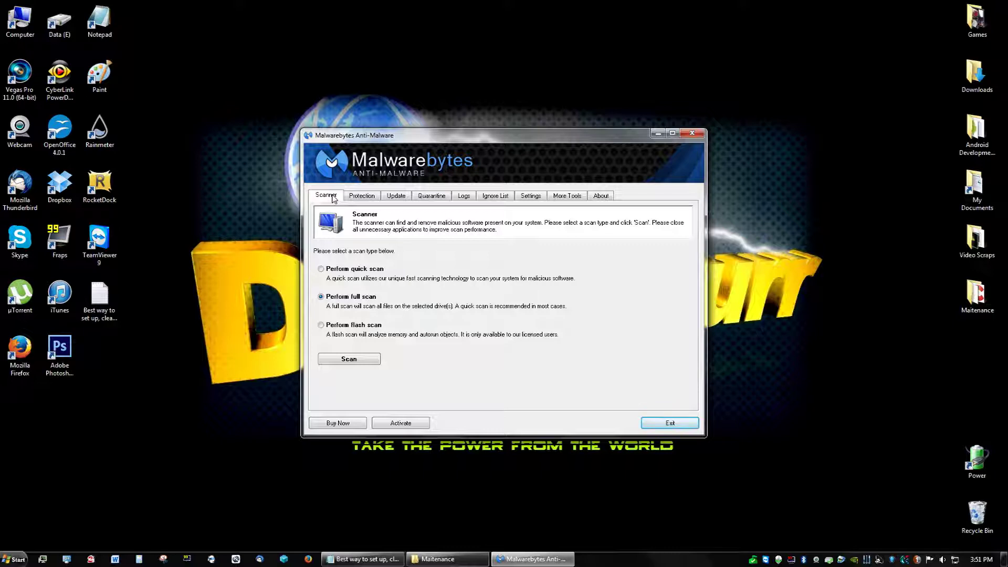
pyautogui.click(598, 196)
# Step: Choose Perform full scan on the Scanner page, then close Malwarebytes Anti-Malware
pyautogui.click(327, 196)
pyautogui.click(339, 300)
pyautogui.click(690, 134)
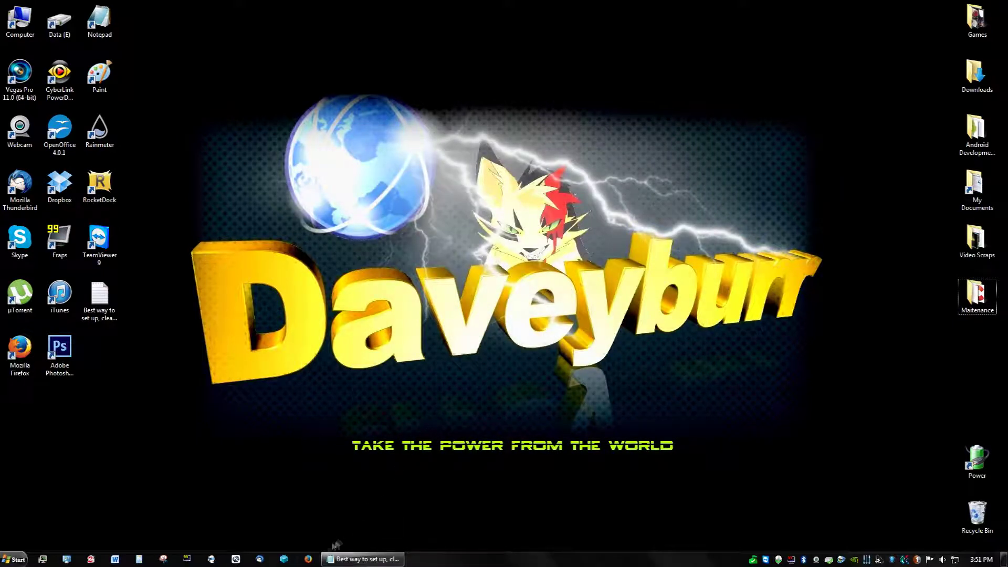
# Step: Search for 'auslogics disk defrag' in Firefox and open the Auslogics Disk Defrag result
pyautogui.click(309, 561)
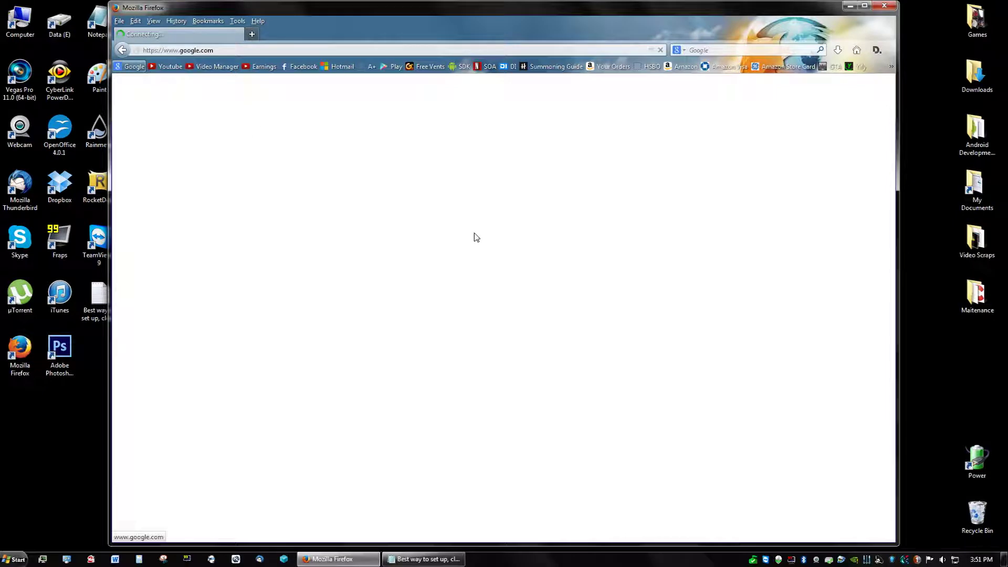
pyautogui.write('a')
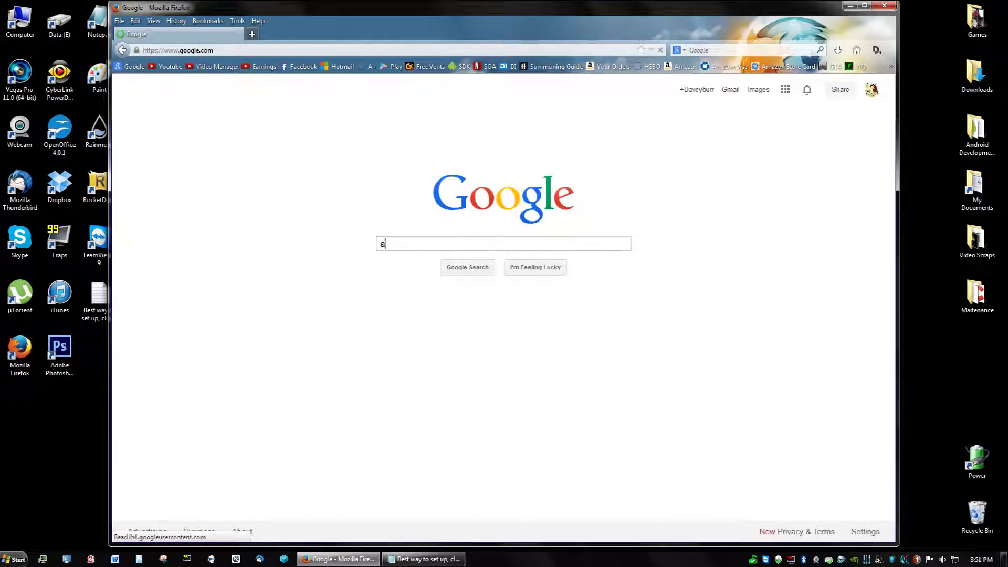
pyautogui.write('uslogics disk')
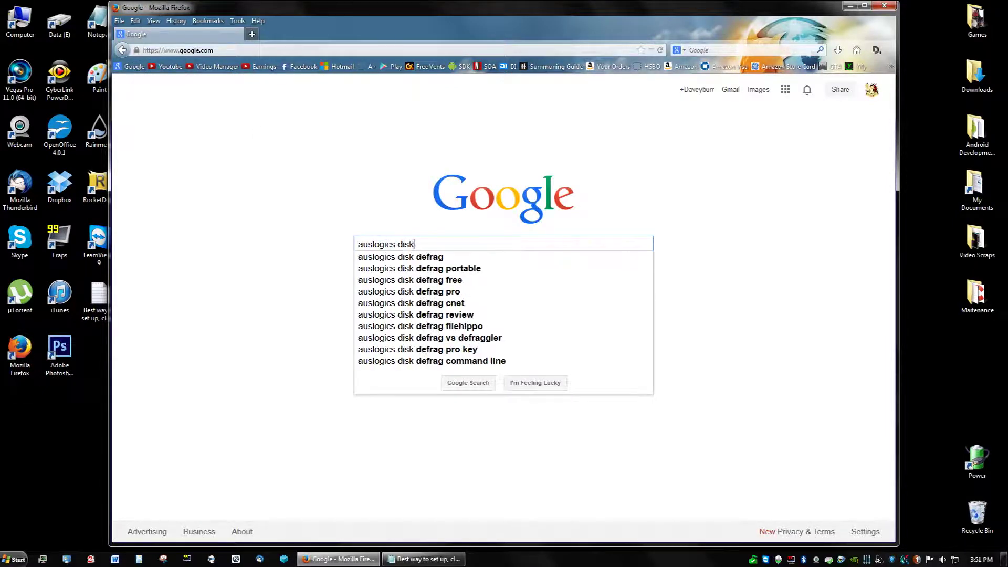
pyautogui.write(' defra')
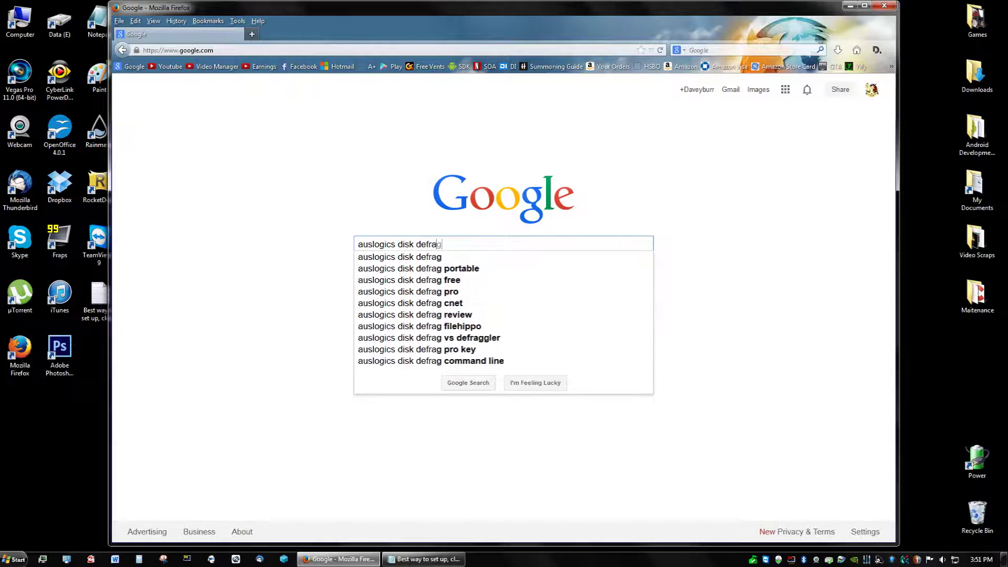
pyautogui.write('g')
pyautogui.press('Return')
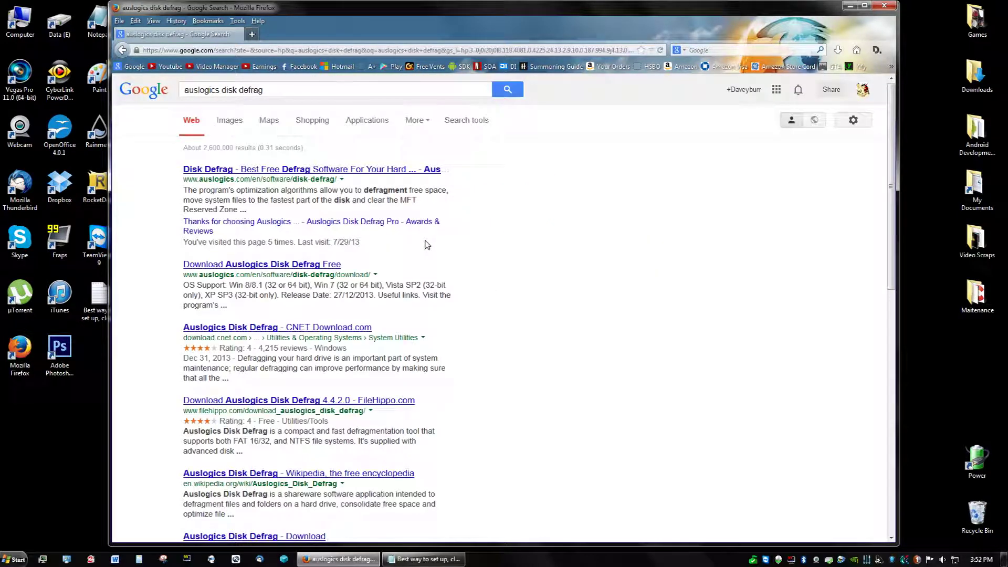
pyautogui.click(385, 171)
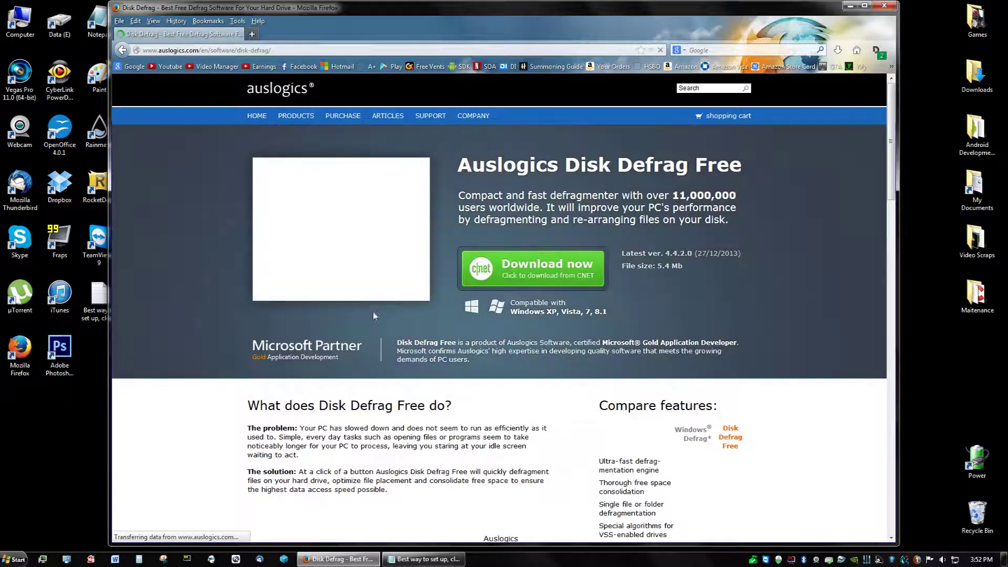
# Step: Download Disk Defrag Free from CNET, then close the CNET tab and Firefox
pyautogui.click(547, 269)
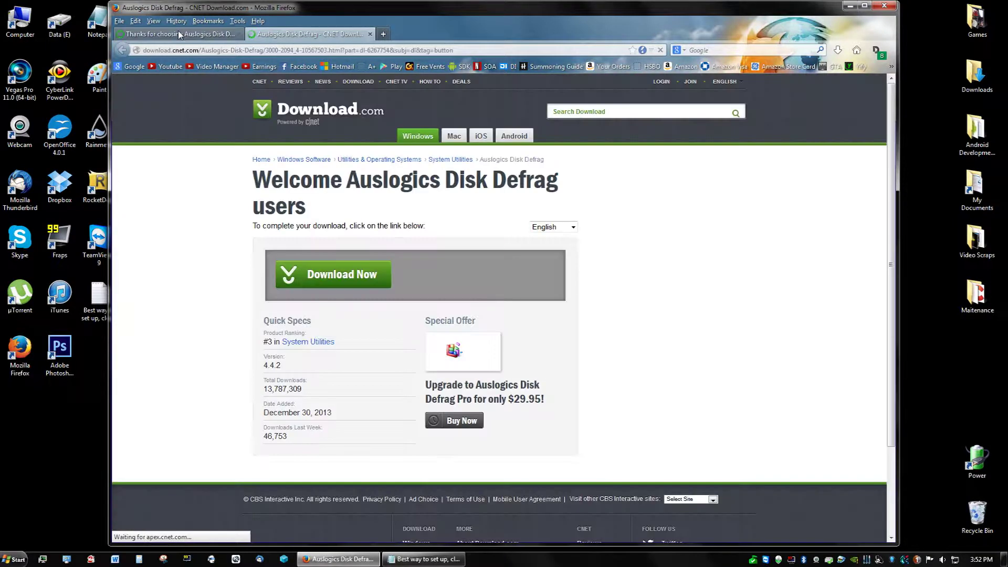
pyautogui.click(319, 285)
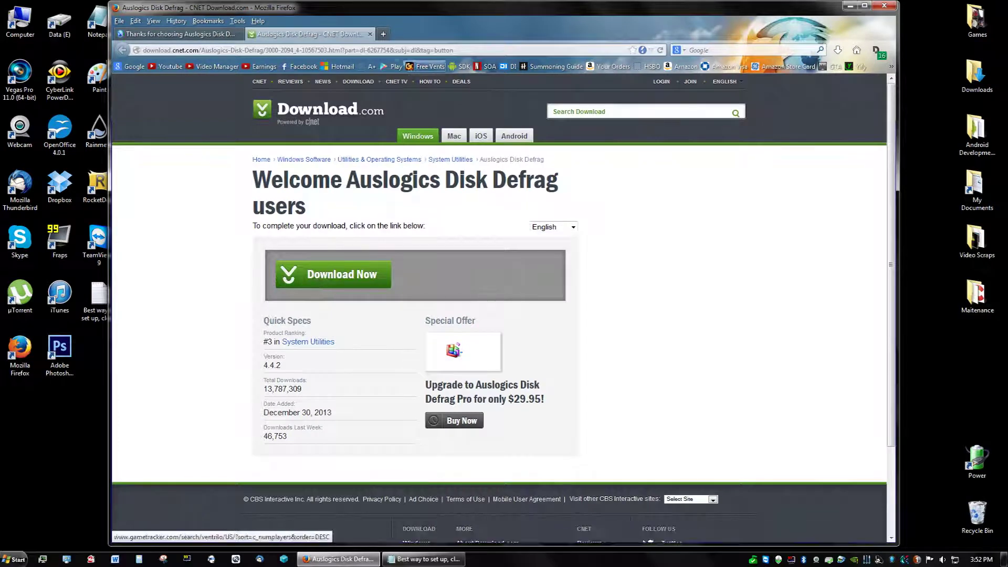
pyautogui.click(370, 35)
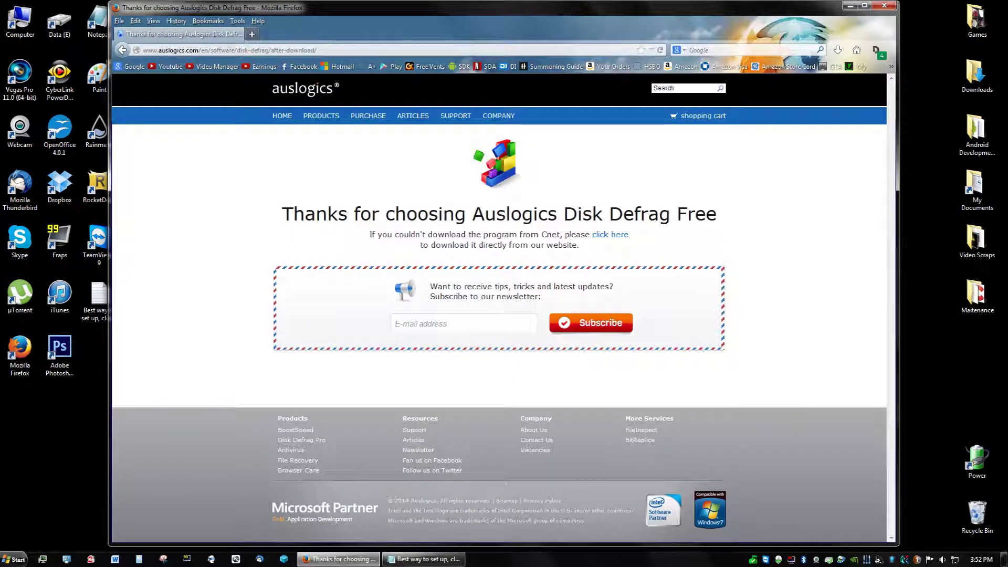
pyautogui.click(132, 66)
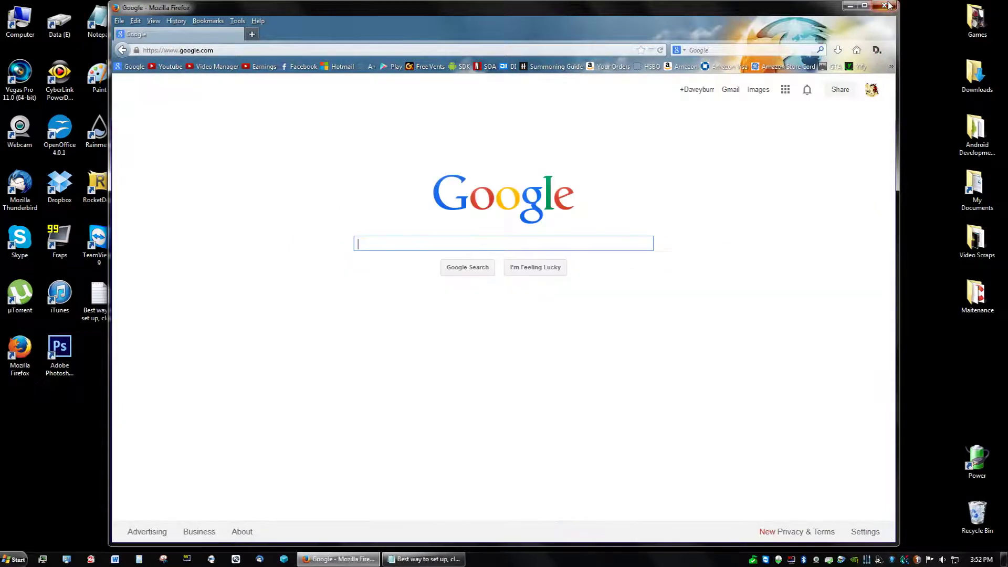
pyautogui.click(885, 6)
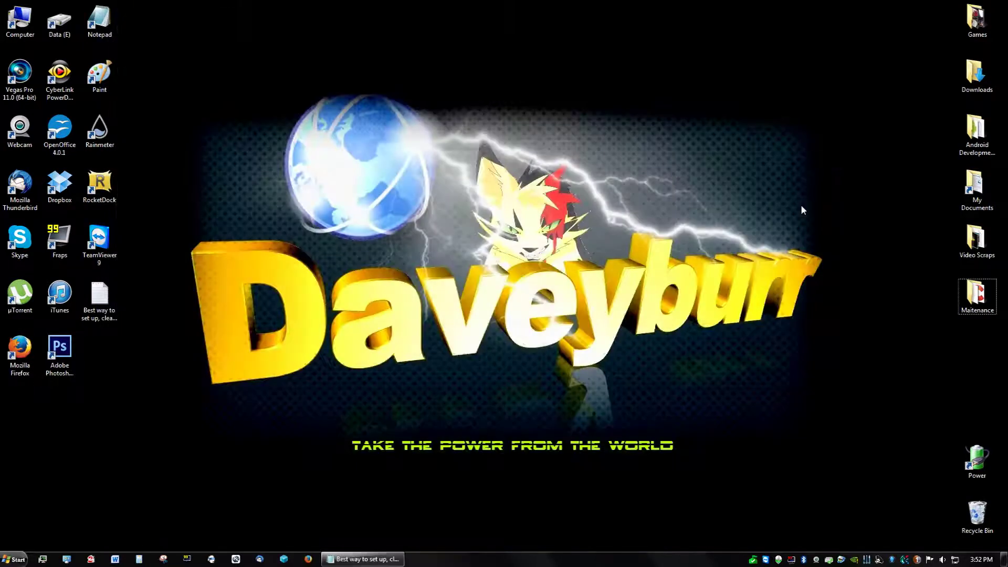
# Step: Launch Auslogics Disk Defrag from the Maitenance folder, reposition its window and select OS (C:)
pyautogui.doubleClick(975, 289)
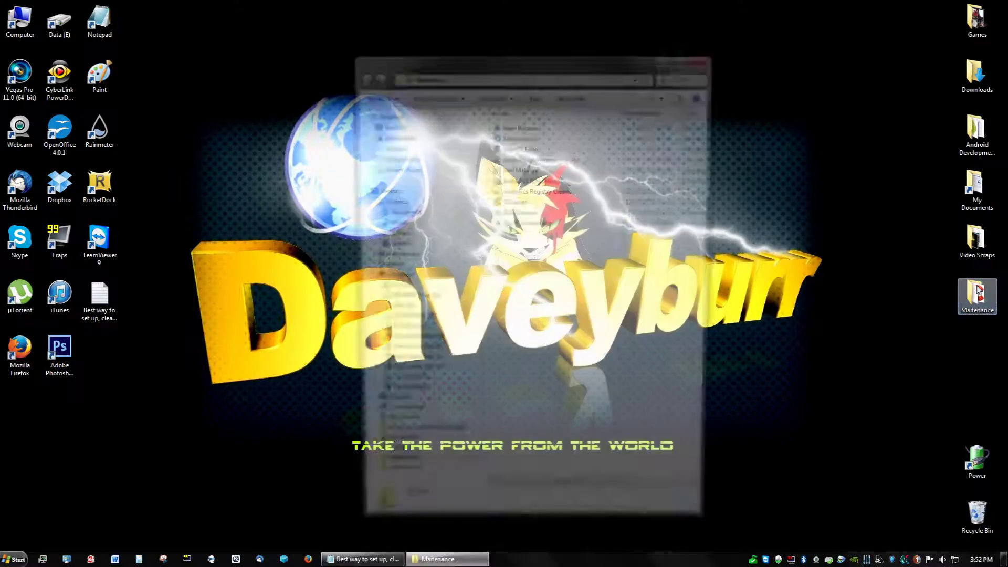
pyautogui.doubleClick(546, 179)
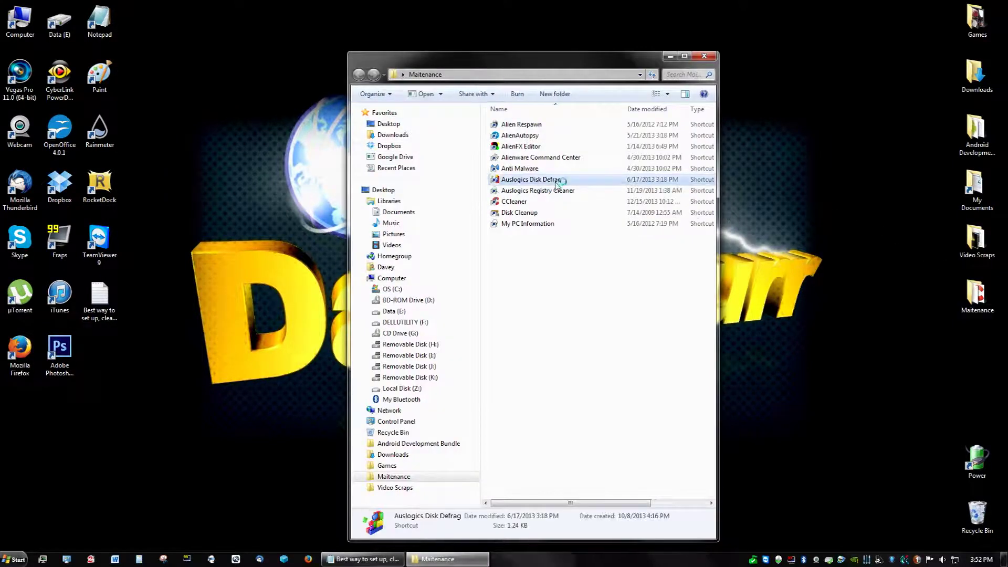
pyautogui.click(670, 56)
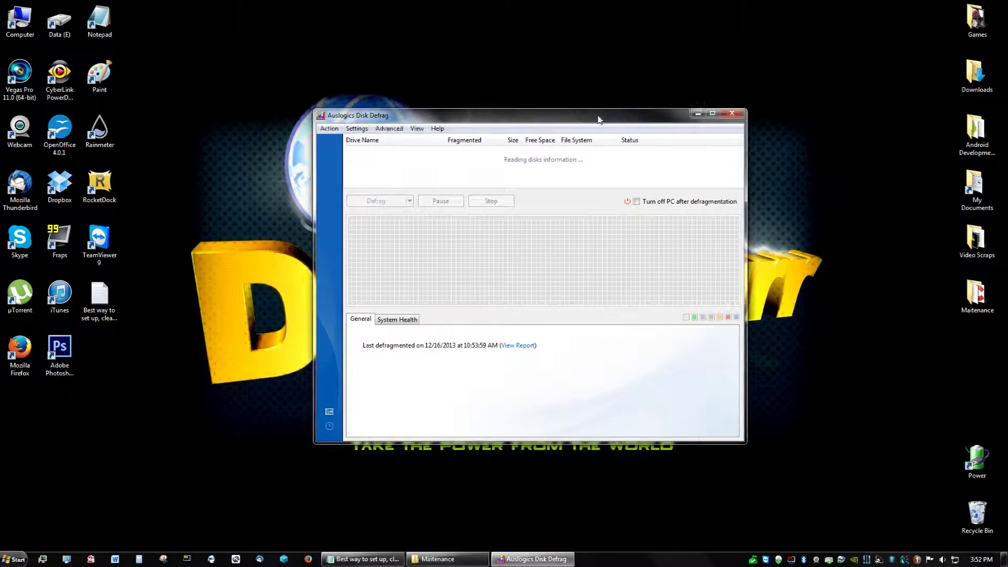
pyautogui.moveTo(602, 120); pyautogui.dragTo(538, 123)
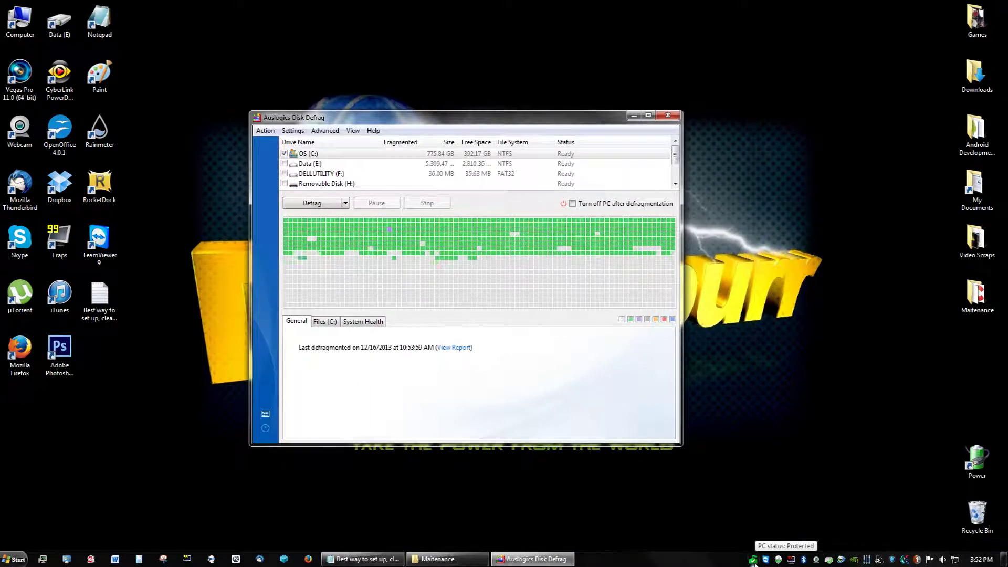
pyautogui.click(754, 562)
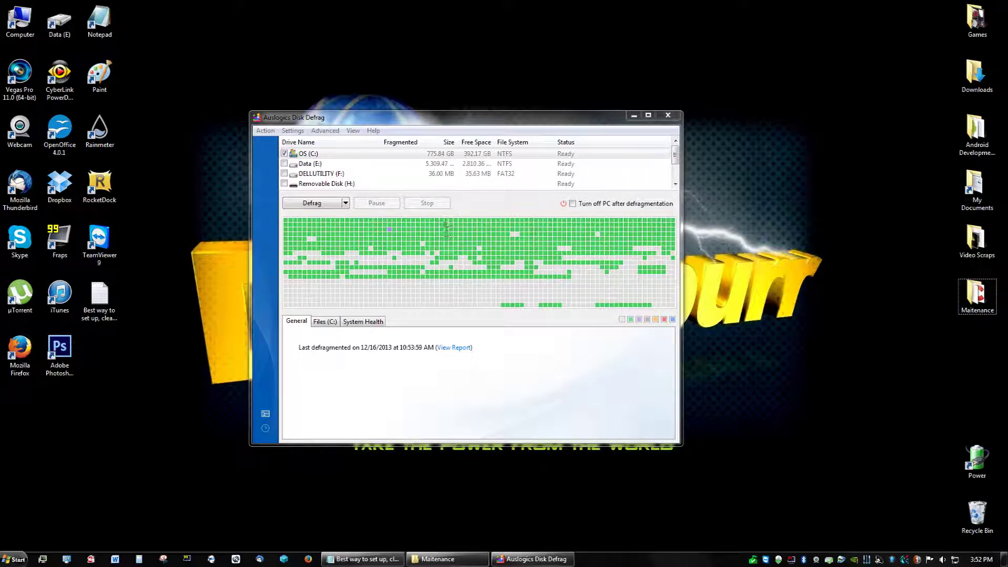
pyautogui.click(464, 121)
pyautogui.moveTo(464, 122); pyautogui.dragTo(494, 114)
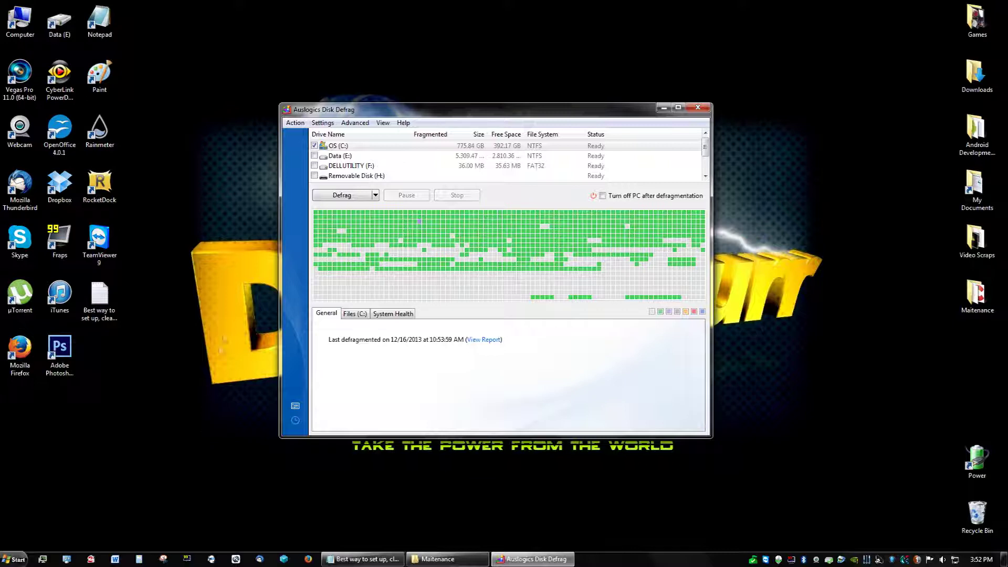
pyautogui.click(342, 147)
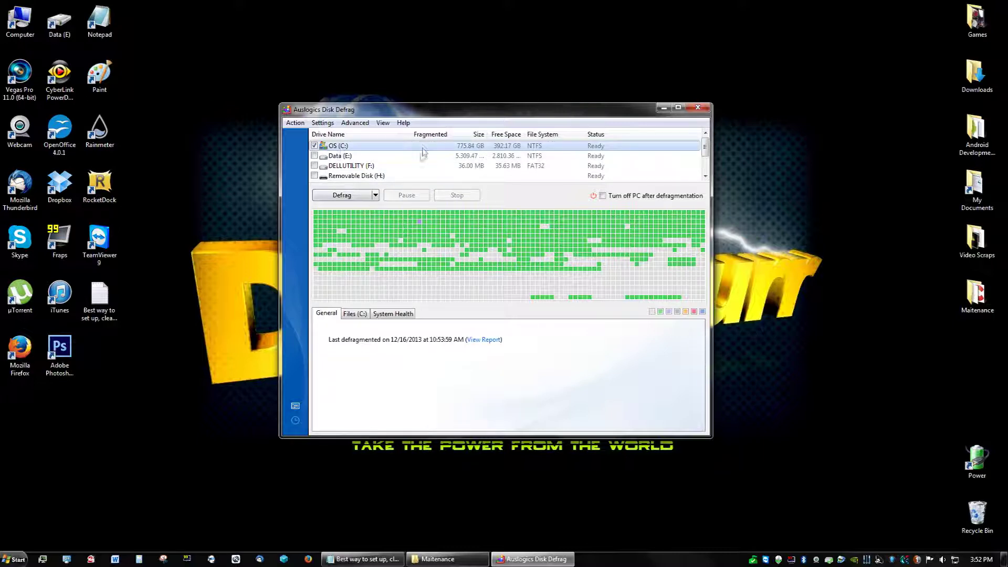
# Step: Analyze OS (C:), finding 3% fragmentation, 1,718 fragmented files and 83 junk files
pyautogui.click(375, 195)
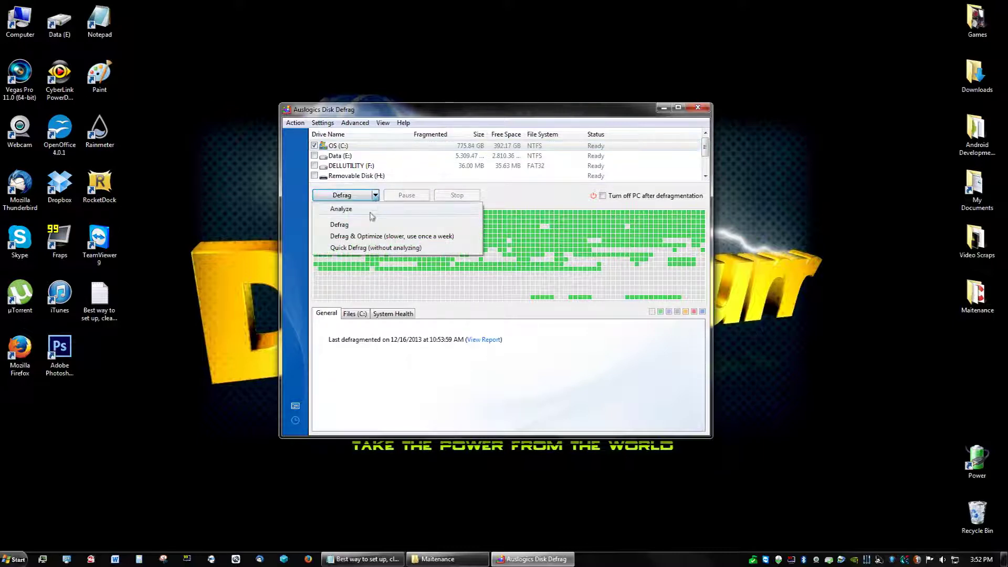
pyautogui.click(366, 210)
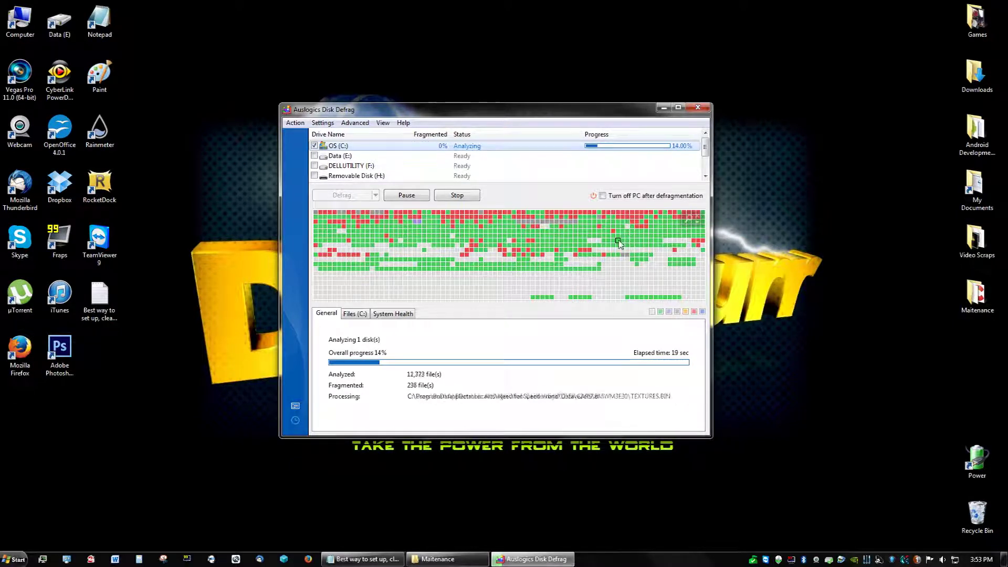
pyautogui.moveTo(619, 243)
pyautogui.moveTo(538, 215)
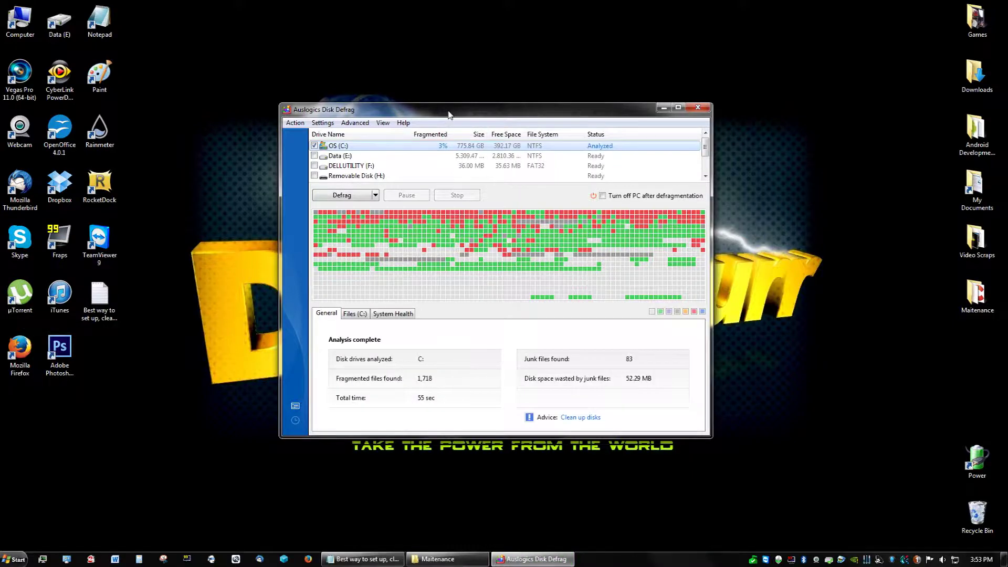
pyautogui.moveTo(446, 113)
pyautogui.mouseDown()
pyautogui.moveTo(480, 114)
pyautogui.moveTo(458, 114)
pyautogui.mouseUp()
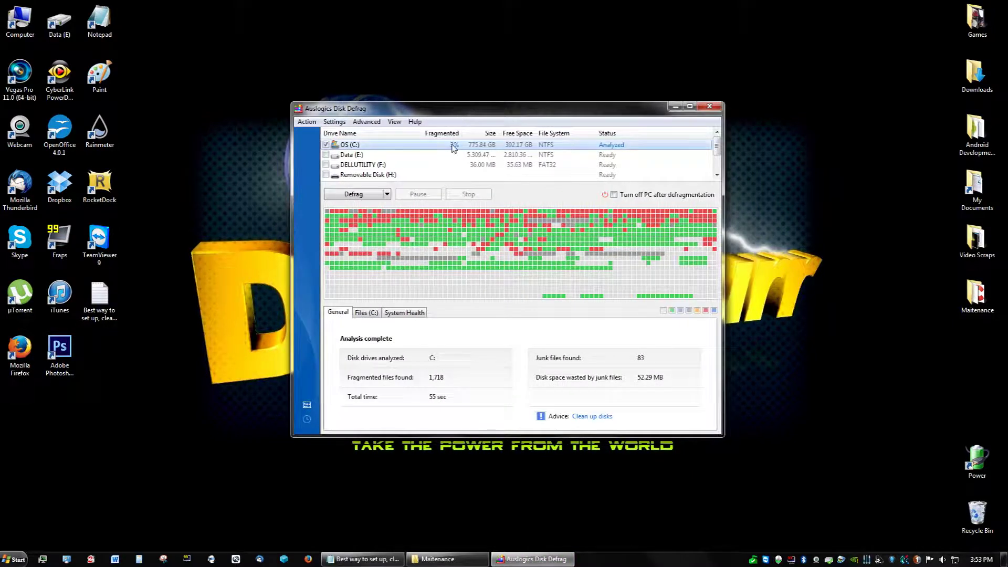
# Step: Enable turning off the PC after defragmentation and confirm High performance in Power Options
pyautogui.click(615, 196)
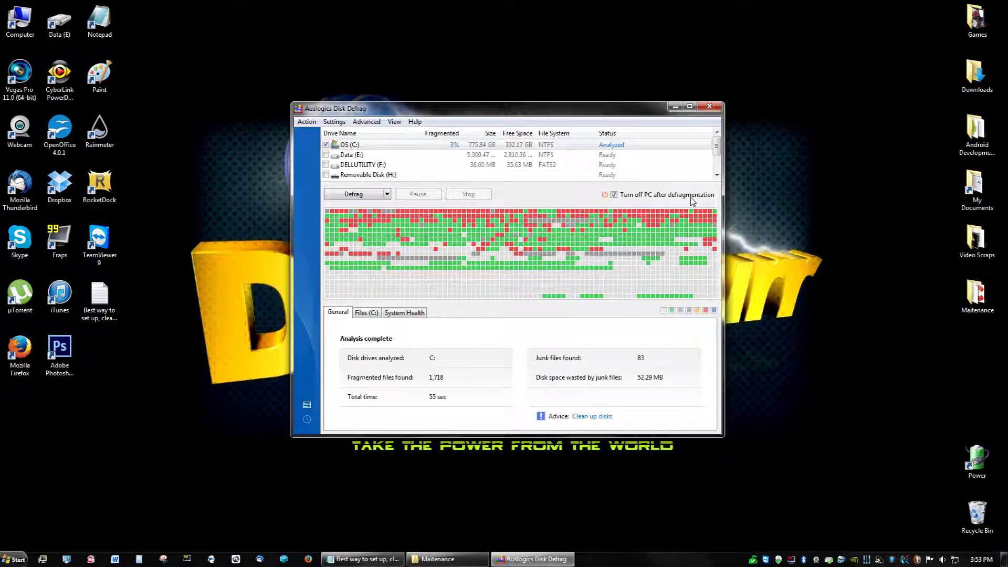
pyautogui.click(982, 466)
pyautogui.doubleClick(982, 466)
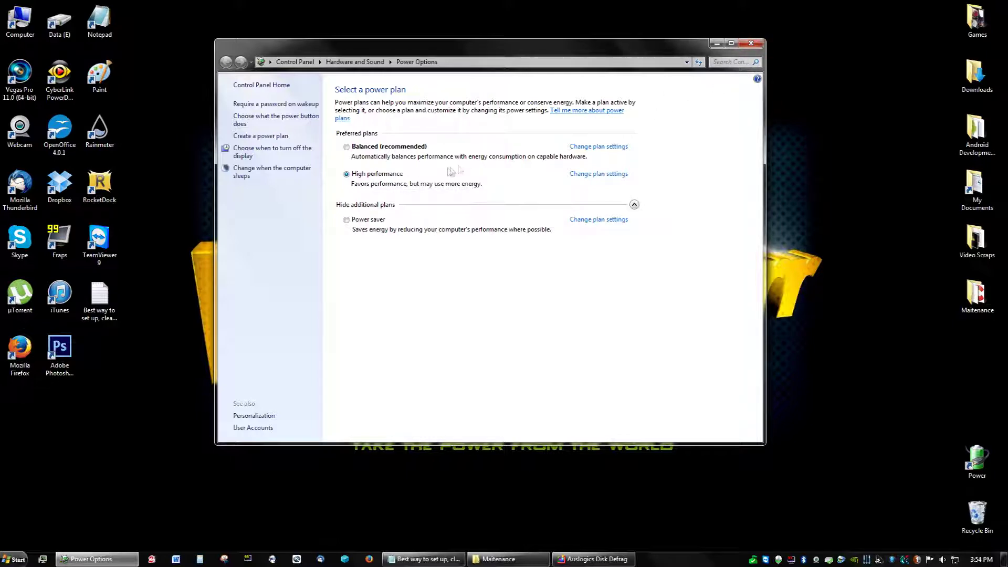
pyautogui.click(750, 44)
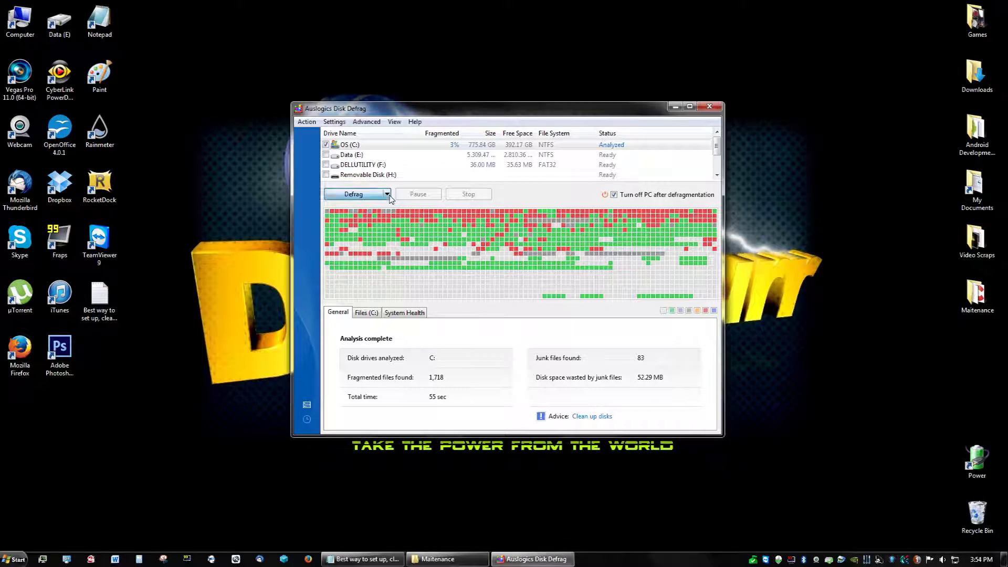
pyautogui.click(387, 194)
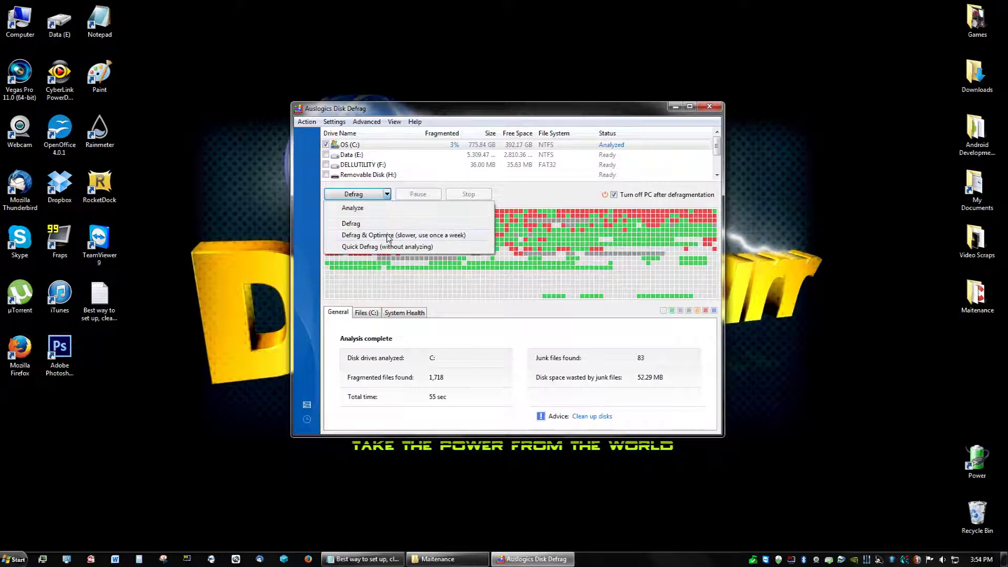
# Step: Display the Defrag & Optimize option in the Defrag dropdown, dismiss it, and exit Auslogics Disk Defrag
pyautogui.click(387, 195)
pyautogui.click(595, 324)
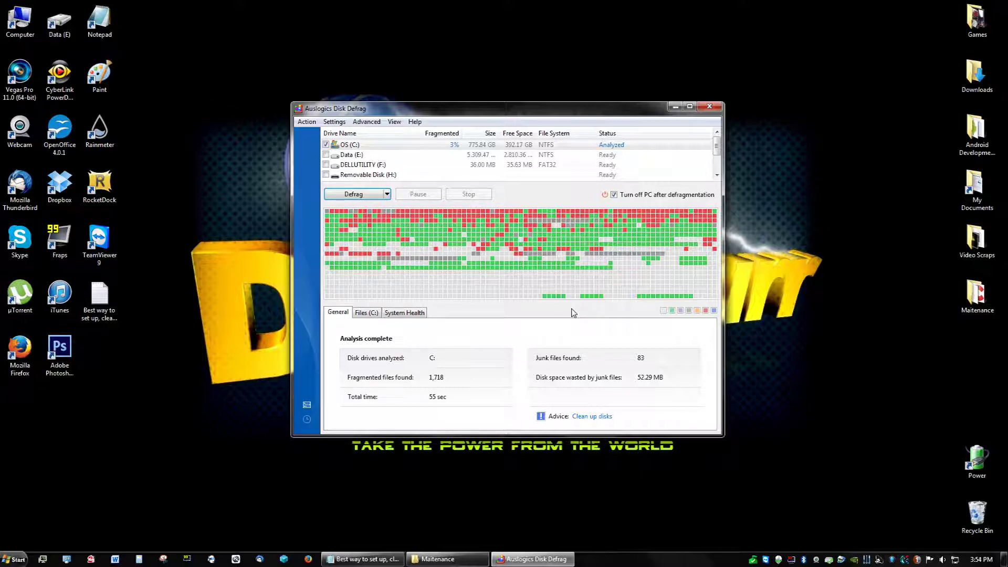
pyautogui.click(387, 194)
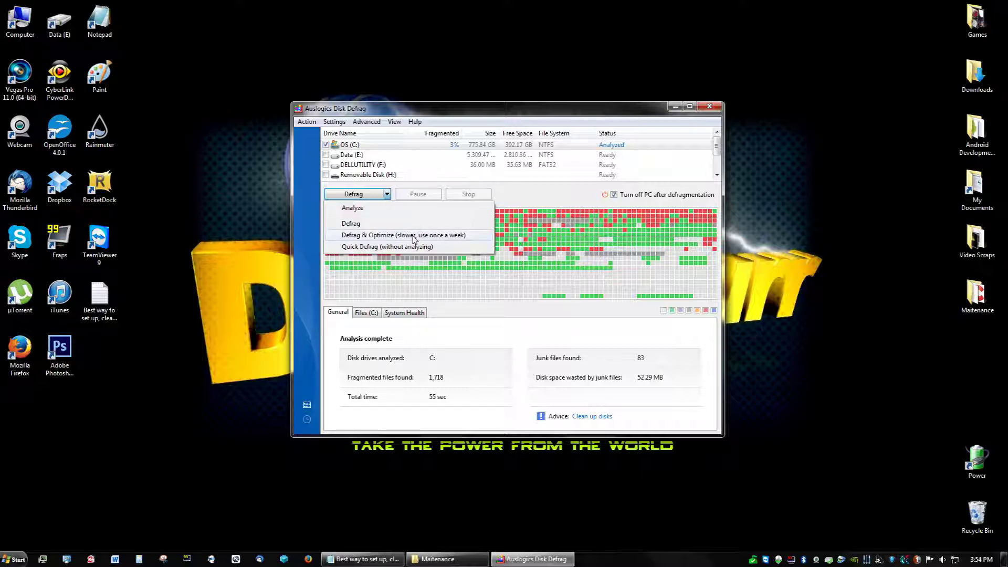
pyautogui.click(547, 123)
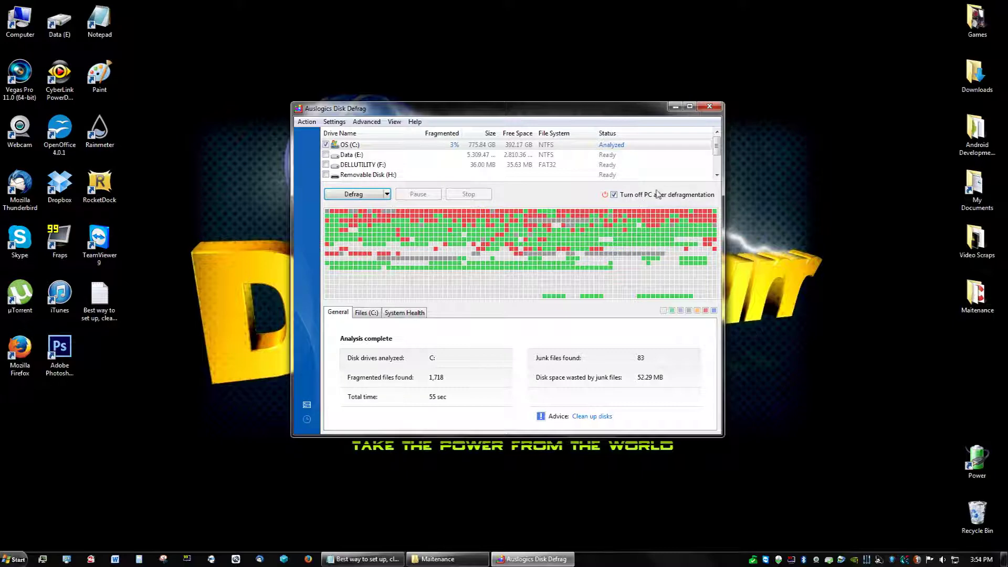
pyautogui.click(709, 107)
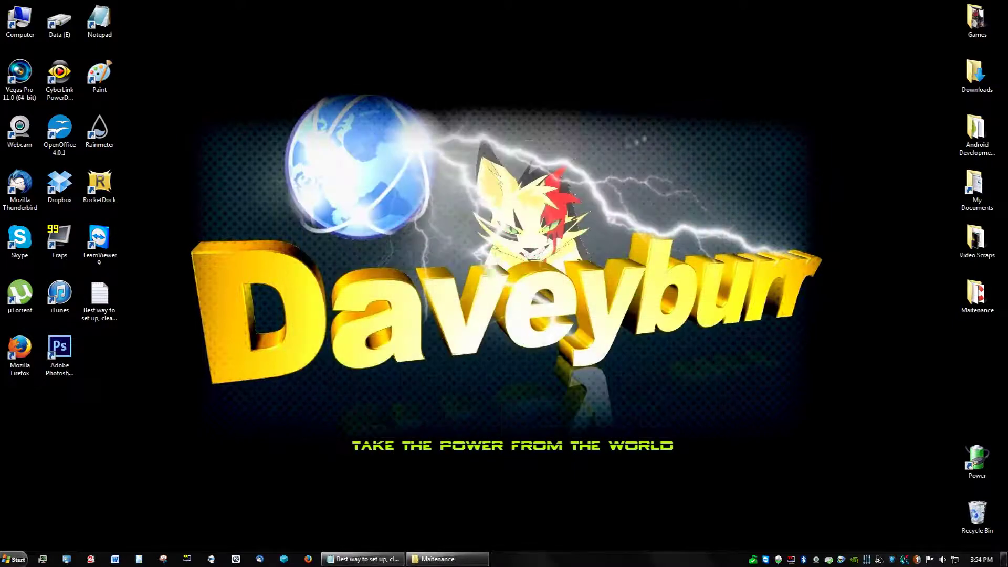
pyautogui.rightClick(490, 271)
pyautogui.click(511, 298)
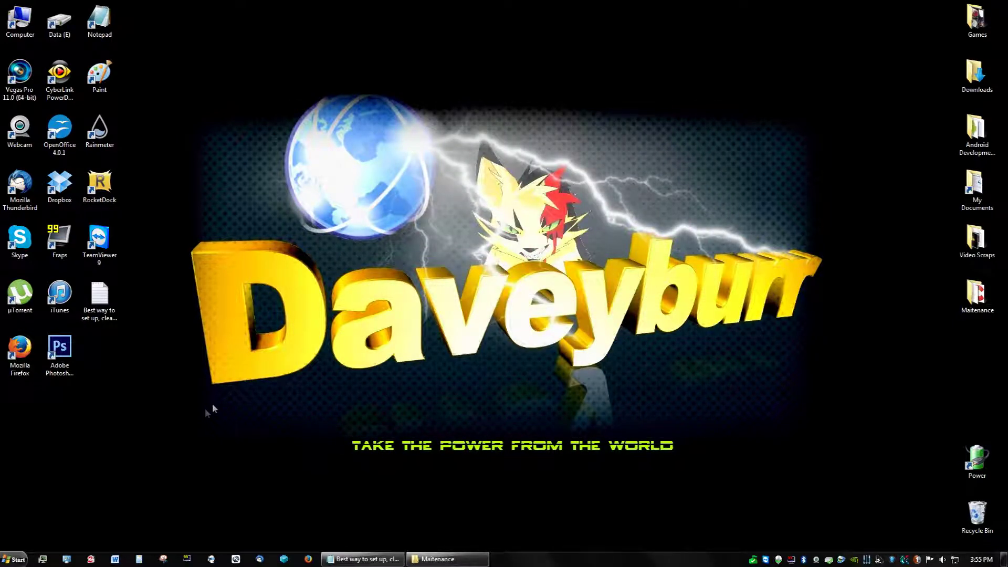